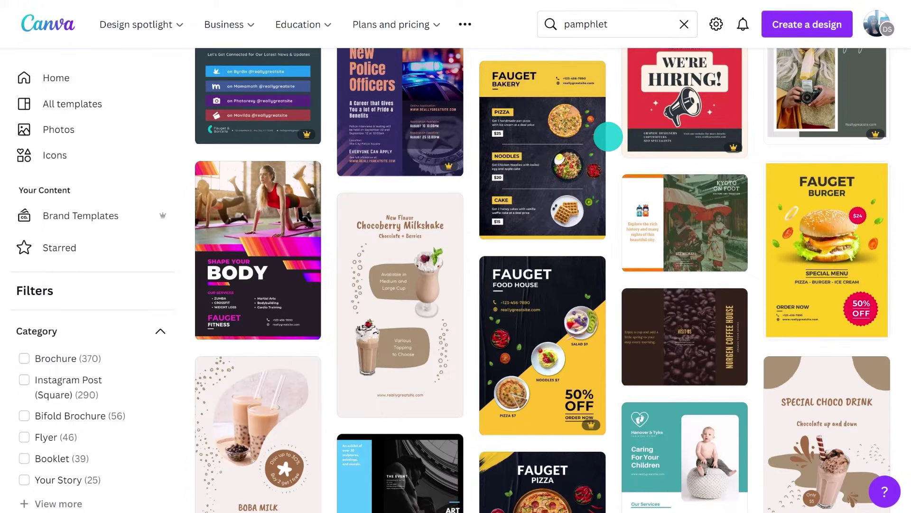
Search the templates for "bifold pamphlet" and open the Yellow Modern Clutch New Product Bi-Fold Brochure for customizing with the side panel collapsed
{"action": "scroll", "coordinate": [608, 136], "scroll_direction": "down", "scroll_amount": 10}
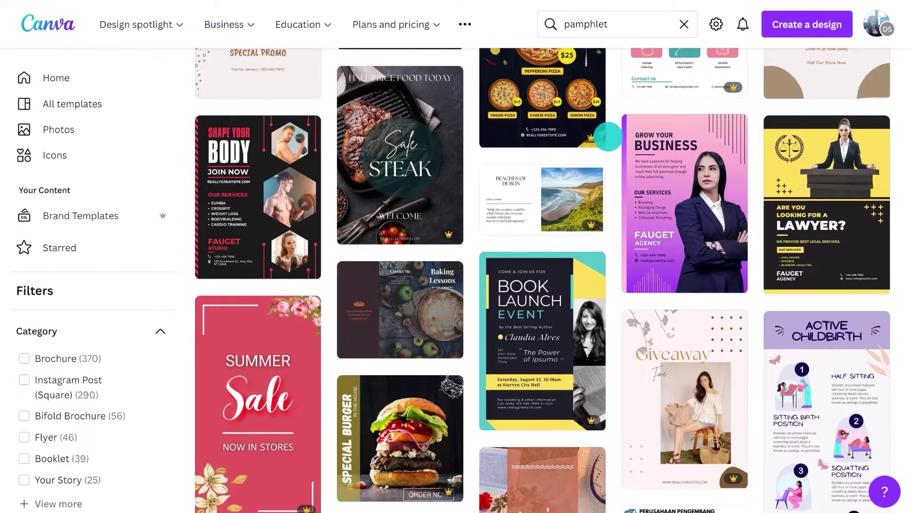
{"action": "scroll", "coordinate": [608, 136], "scroll_direction": "down", "scroll_amount": 8}
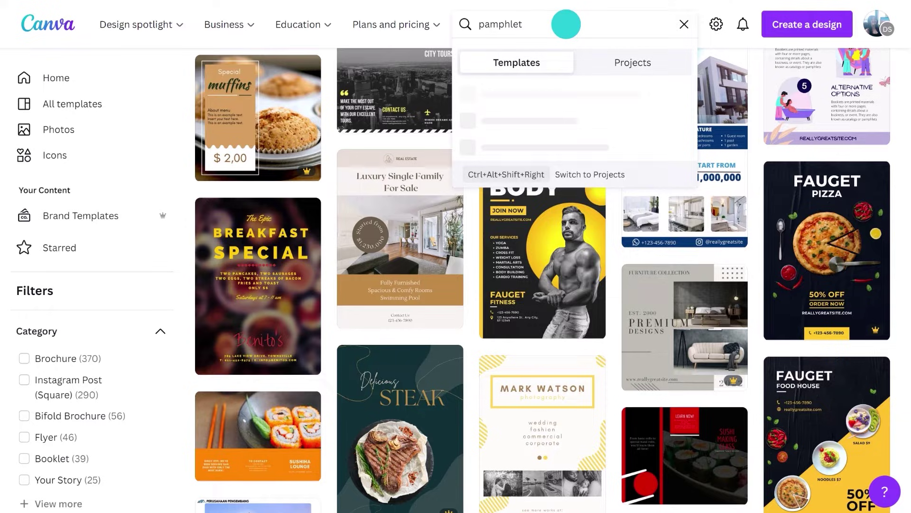
{"action": "type", "text": "bifold"}
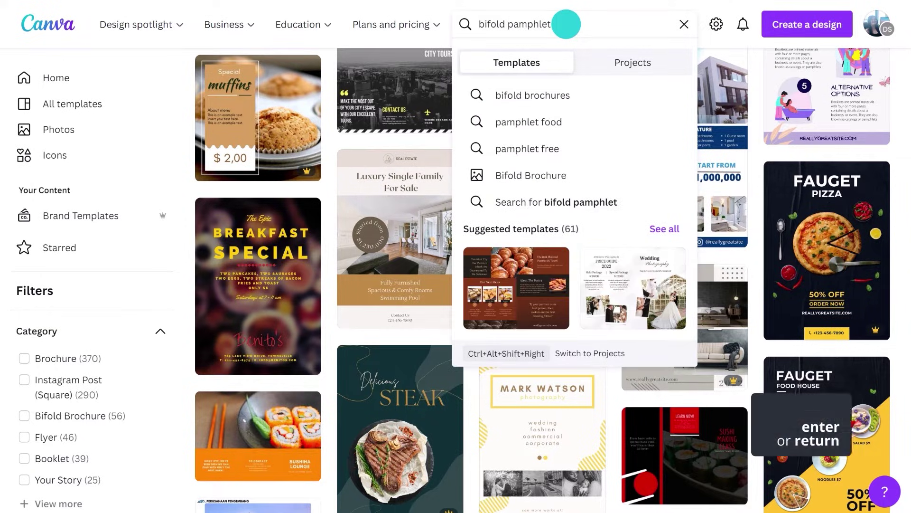
{"action": "key", "text": "Return"}
{"action": "scroll", "coordinate": [473, 125], "scroll_direction": "down", "scroll_amount": 10}
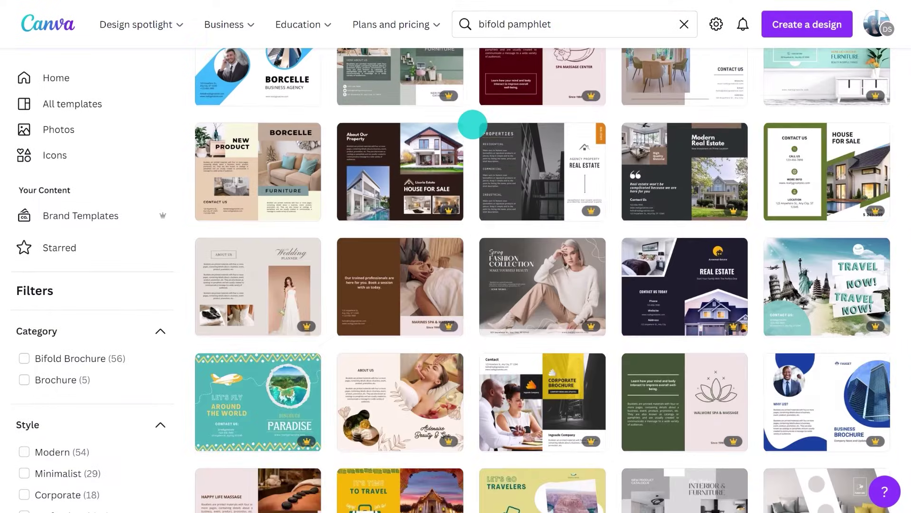
{"action": "scroll", "coordinate": [473, 124], "scroll_direction": "down", "scroll_amount": 5}
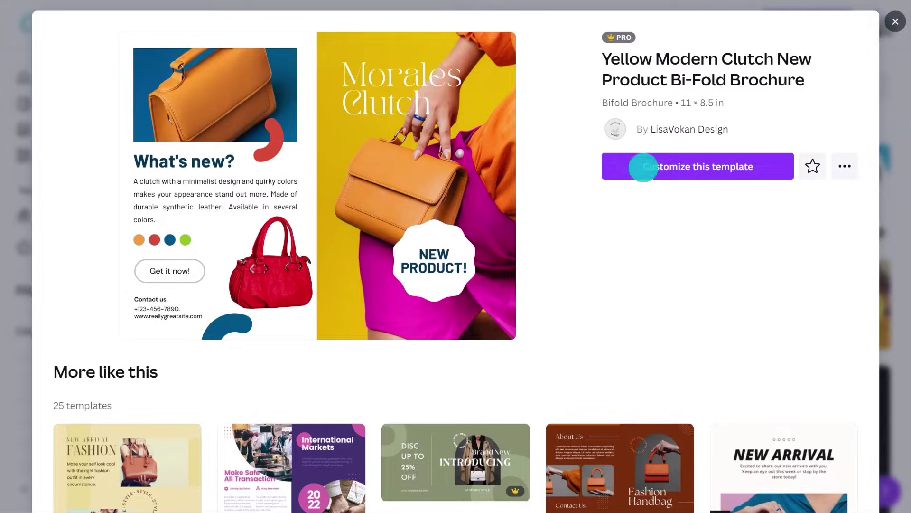
{"action": "left_click", "coordinate": [643, 167]}
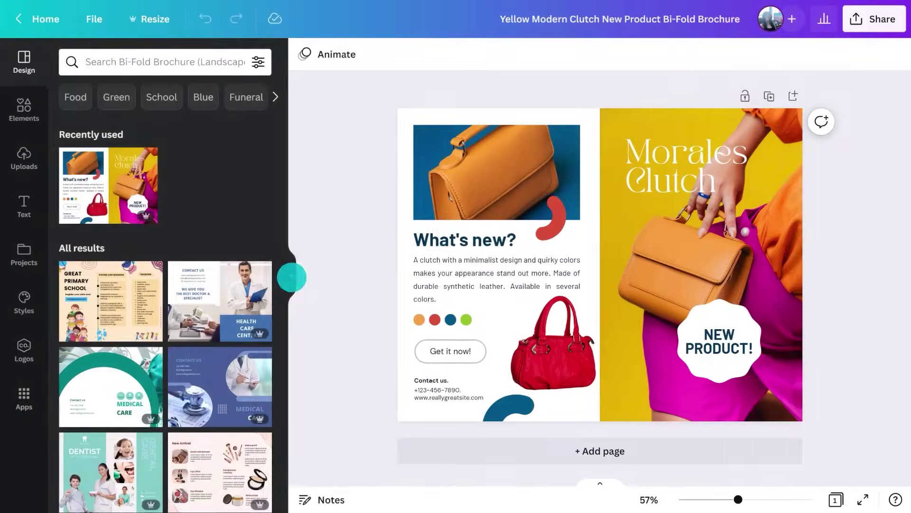
{"action": "left_click", "coordinate": [292, 278]}
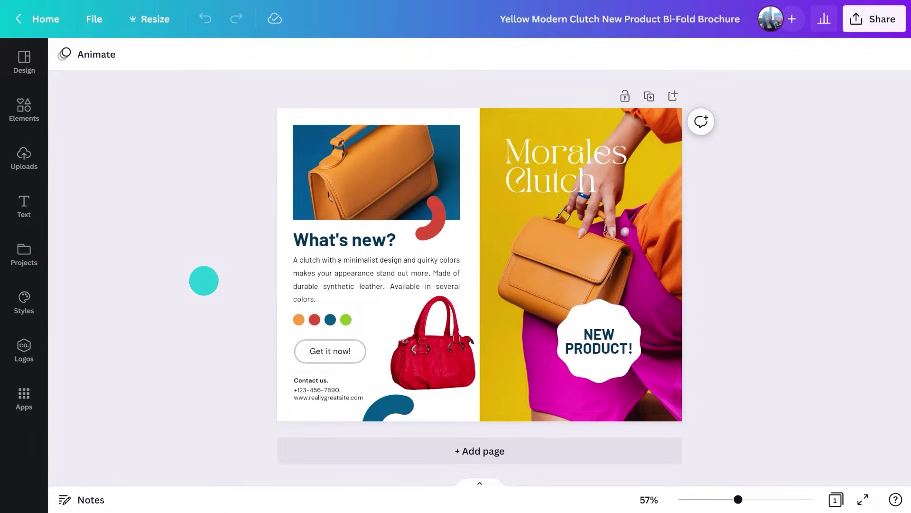
Add a blank second page to the brochure
{"action": "left_click", "coordinate": [445, 450]}
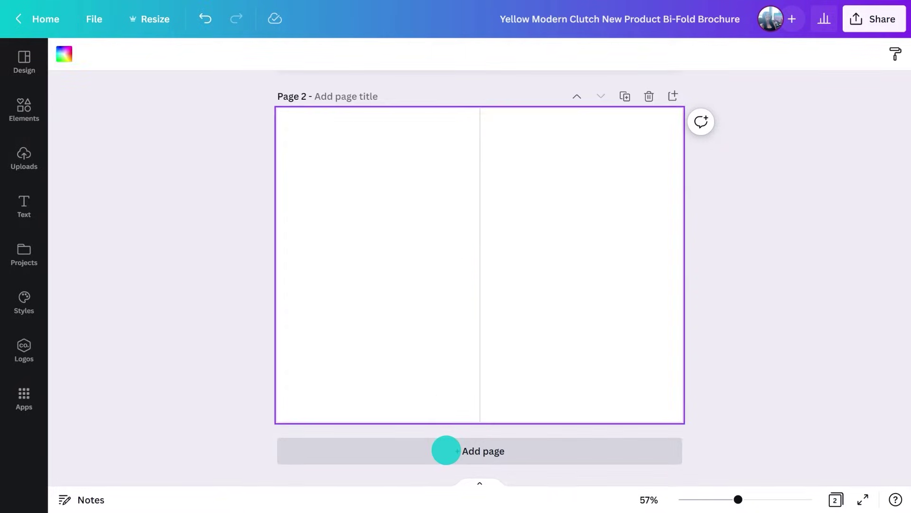
{"action": "scroll", "coordinate": [446, 450], "scroll_direction": "up", "scroll_amount": 5}
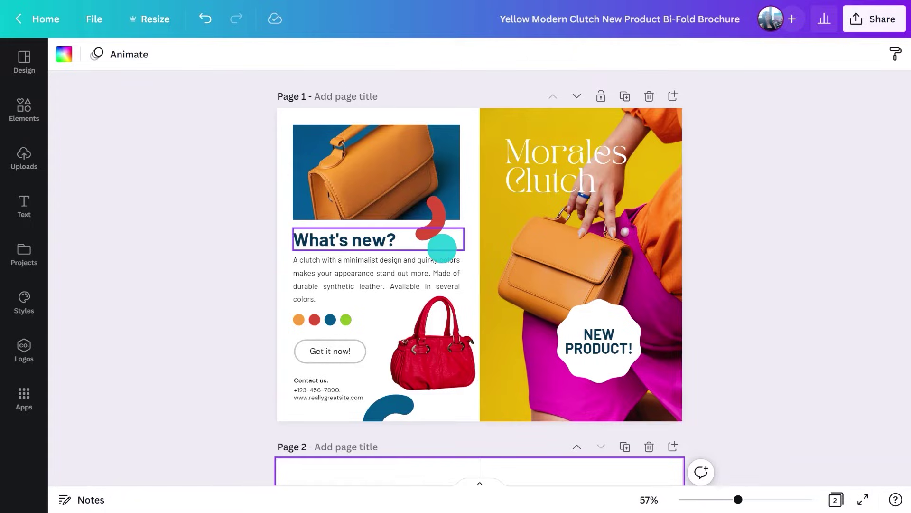
{"action": "scroll", "coordinate": [441, 248], "scroll_direction": "down", "scroll_amount": 5}
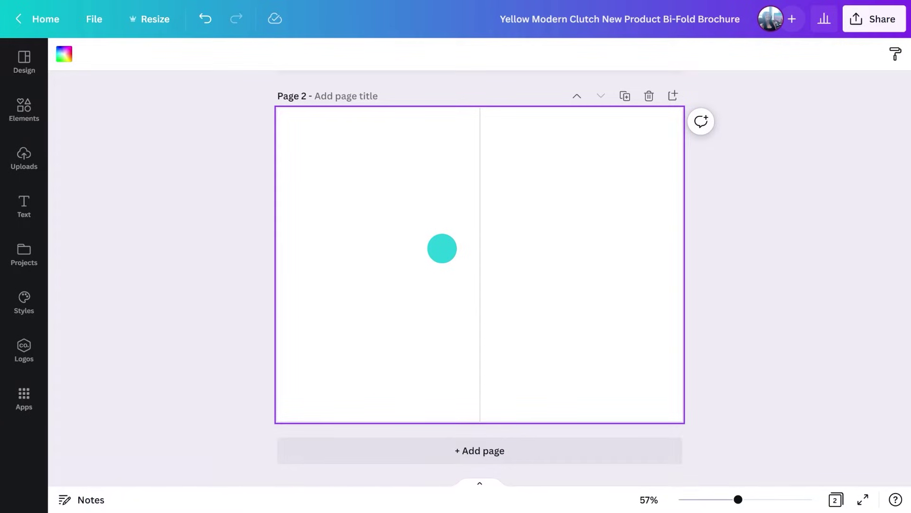
{"action": "key", "text": "ctrl+z"}
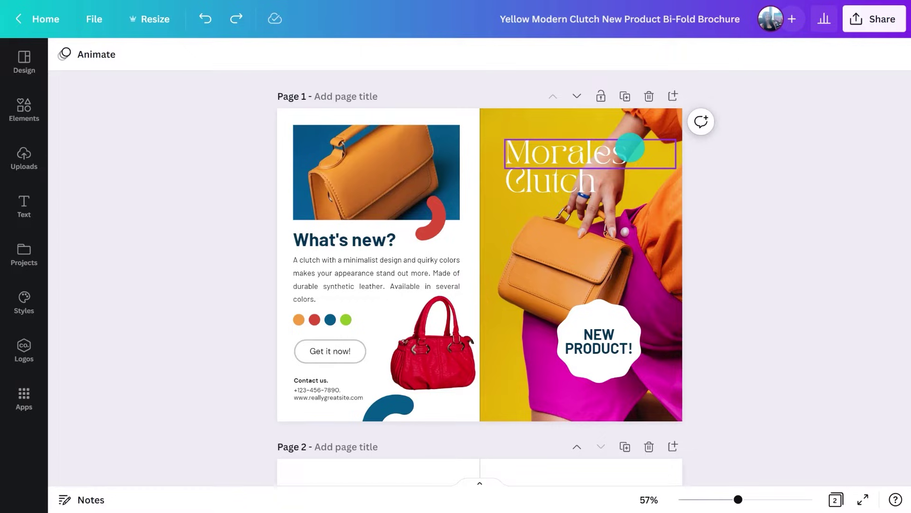
Replace the two lines of the cover title with "Sasha’s" and "Soap"
{"action": "double_click", "coordinate": [630, 148]}
{"action": "type", "text": "Sasha’s"}
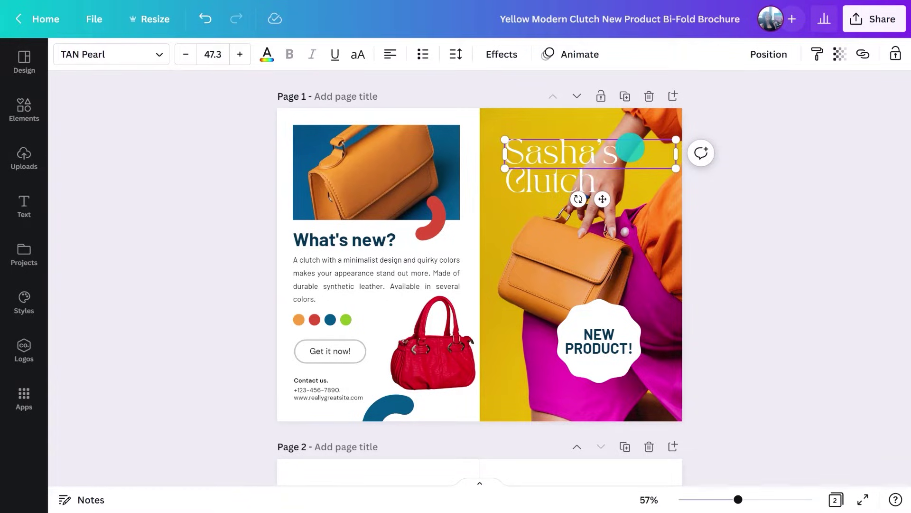
{"action": "double_click", "coordinate": [597, 178]}
{"action": "type", "text": "Soap"}
Enlarge both cover title lines together to a font size of about 60 and move them slightly down and left
{"action": "left_click", "coordinate": [612, 152], "text": "shift"}
{"action": "left_click_drag", "start_coordinate": [676, 197], "coordinate": [715, 232]}
{"action": "left_click_drag", "start_coordinate": [584, 189], "coordinate": [574, 207]}
Recolour the cover title with a new custom olive green, #6B743E
{"action": "left_click", "coordinate": [266, 54]}
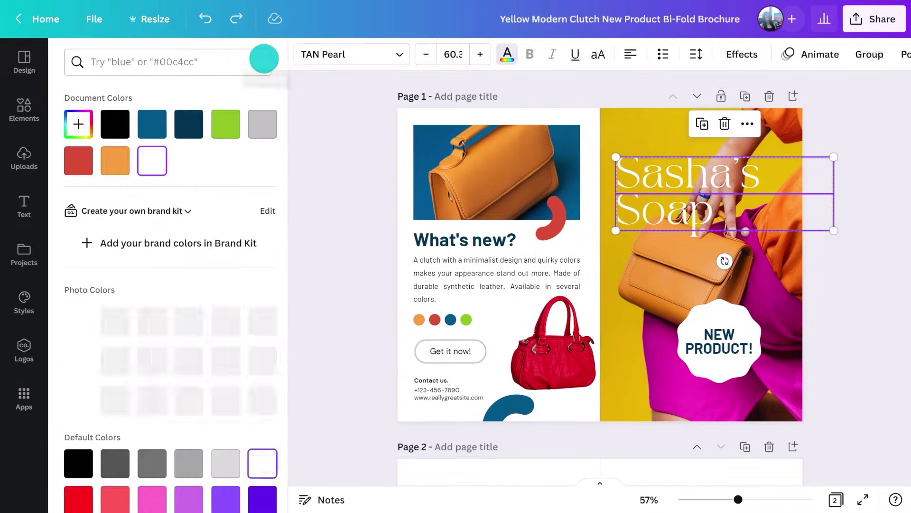
{"action": "left_click", "coordinate": [78, 123]}
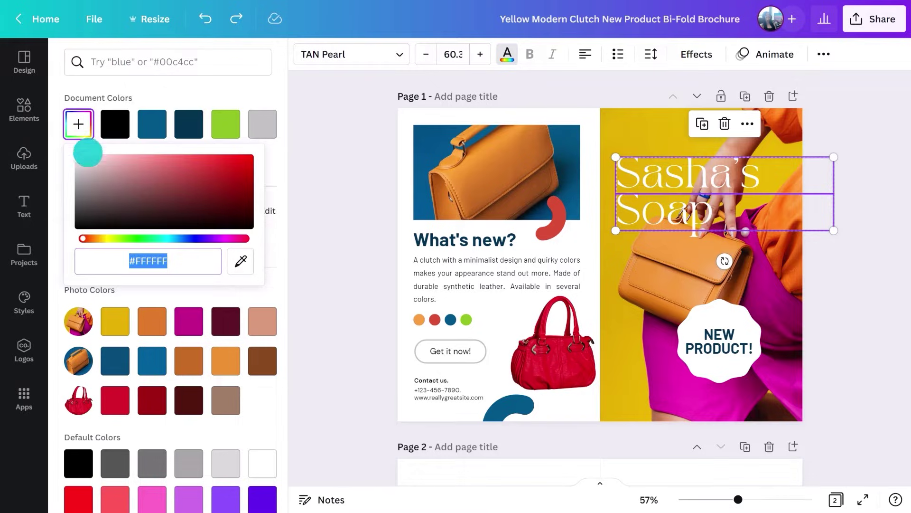
{"action": "left_click", "coordinate": [113, 238]}
{"action": "left_click", "coordinate": [155, 194]}
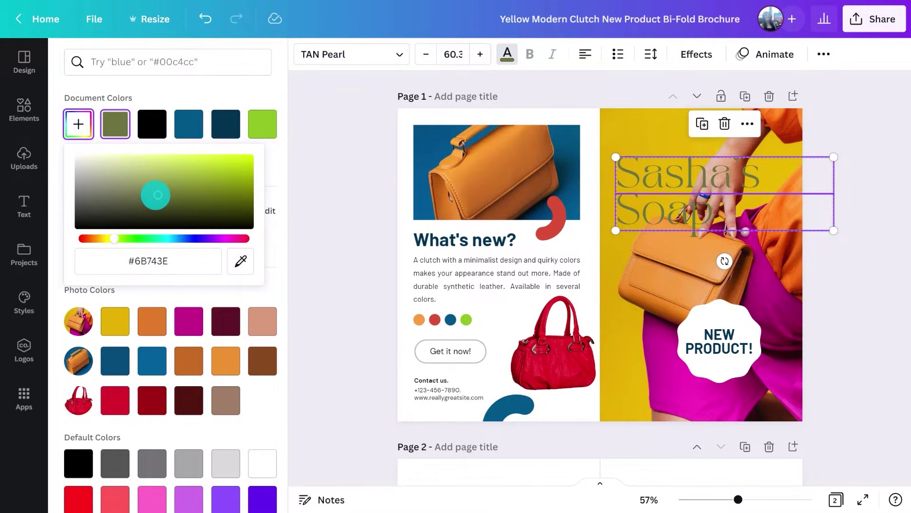
{"action": "left_click", "coordinate": [340, 223]}
{"action": "left_click", "coordinate": [235, 233]}
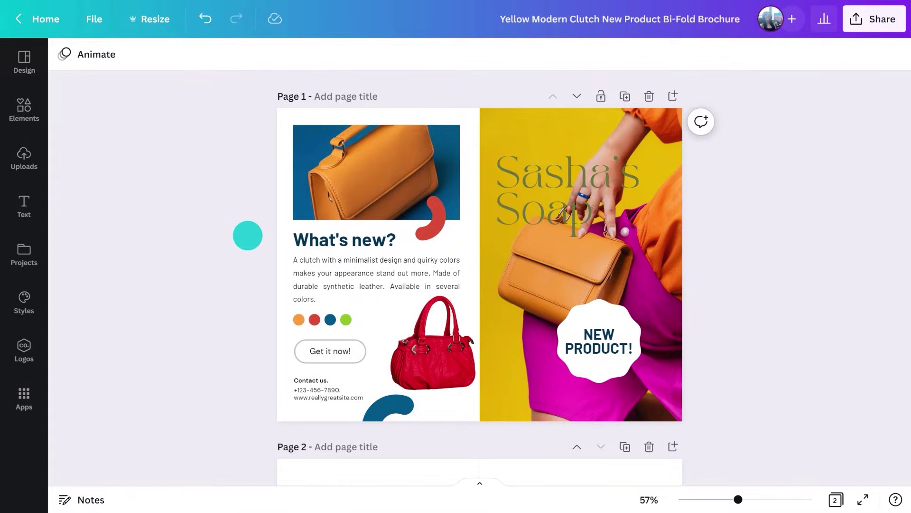
Change the badge text to "100%", "NATURAL" and "SOAP" on three lines, and move it up to centre it in the badge
{"action": "double_click", "coordinate": [590, 332]}
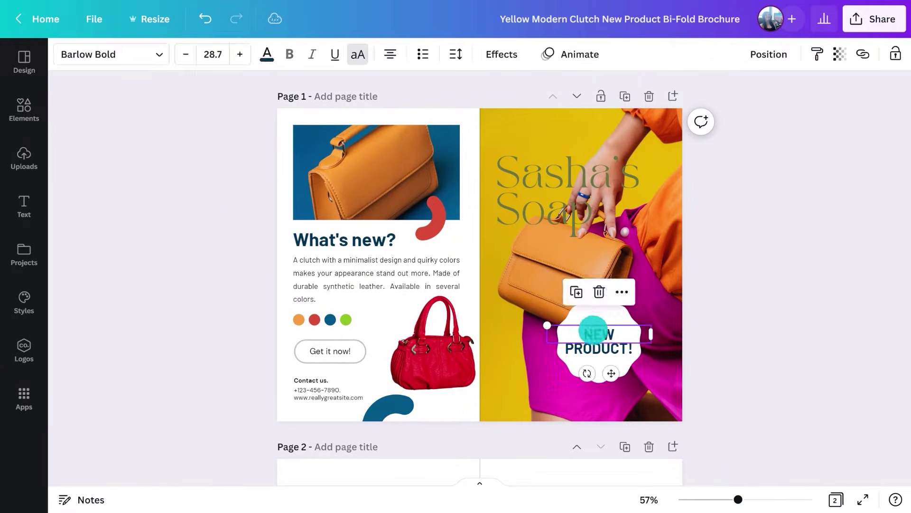
{"action": "type", "text": "100%"}
{"action": "double_click", "coordinate": [591, 349]}
{"action": "type", "text": "NATURAL"}
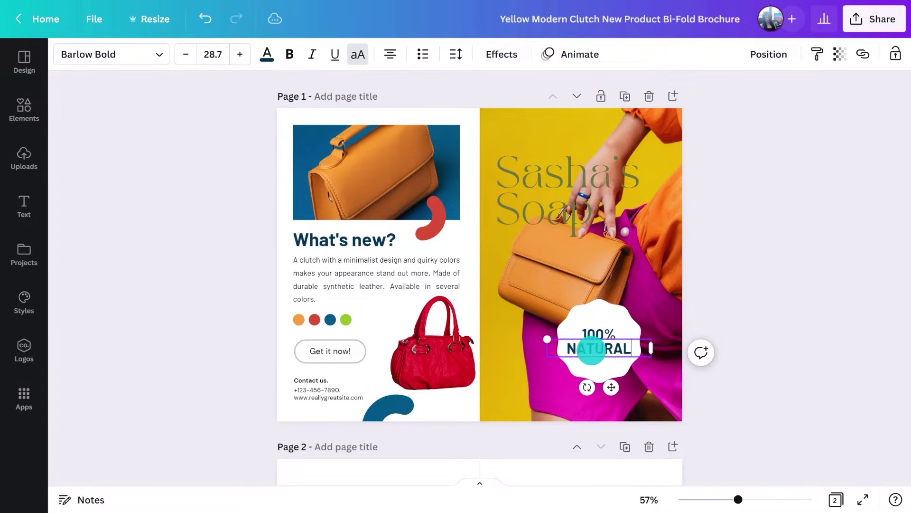
{"action": "key", "text": "Return"}
{"action": "type", "text": "SOAP"}
{"action": "left_click", "coordinate": [595, 333], "text": "alt"}
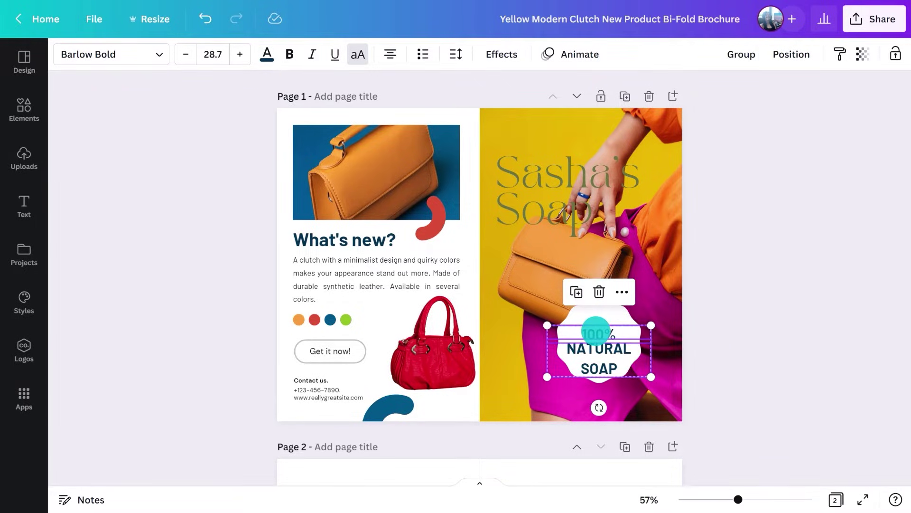
{"action": "left_click_drag", "start_coordinate": [596, 331], "coordinate": [596, 325]}
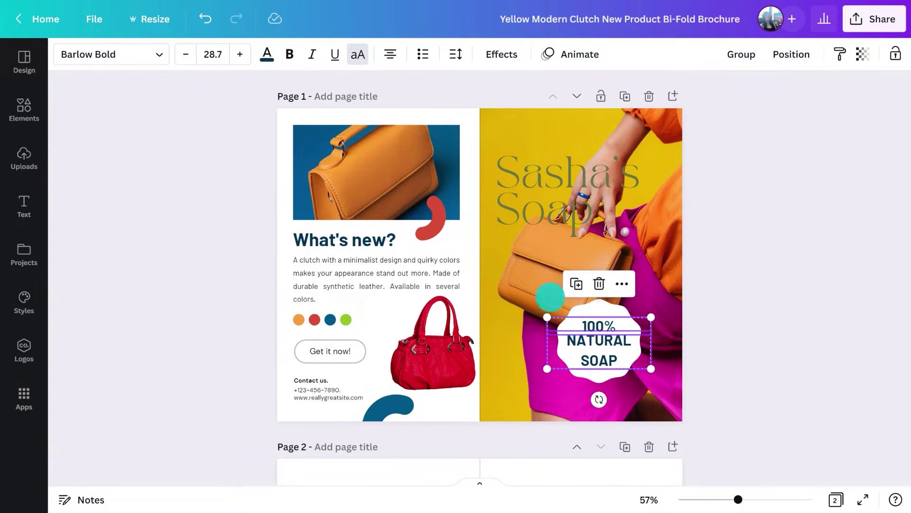
Browse the serif fonts, and set the font of all badge text to Blacker Sans Text
{"action": "left_click", "coordinate": [165, 53]}
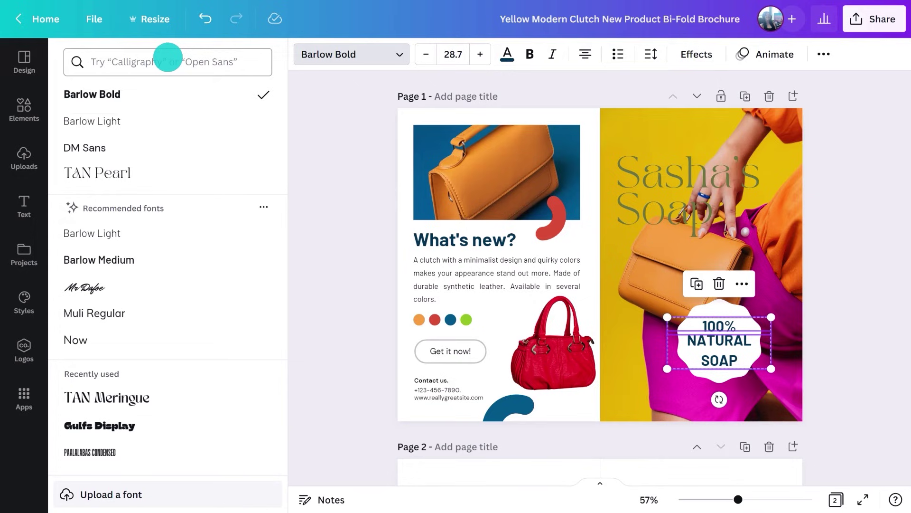
{"action": "left_click", "coordinate": [168, 57]}
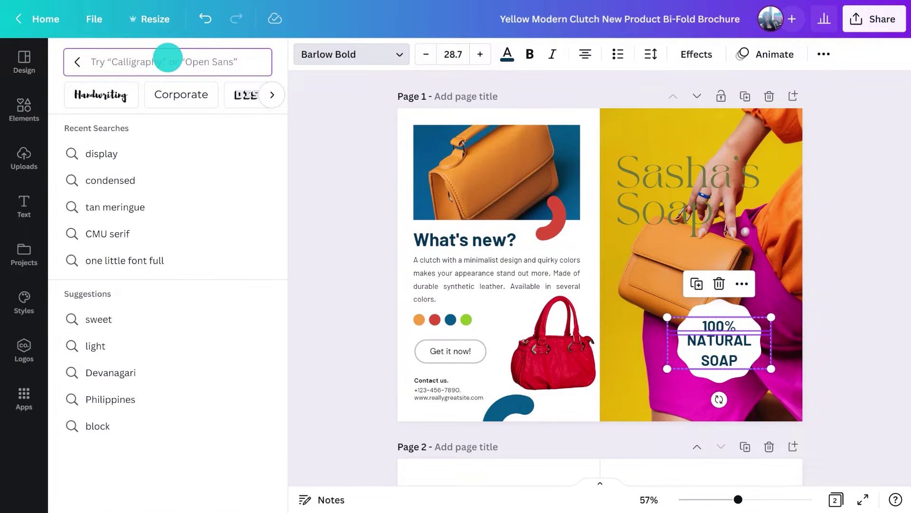
{"action": "type", "text": "serif"}
{"action": "scroll", "coordinate": [157, 215], "scroll_direction": "down", "scroll_amount": 5}
{"action": "scroll", "coordinate": [156, 215], "scroll_direction": "down", "scroll_amount": 10}
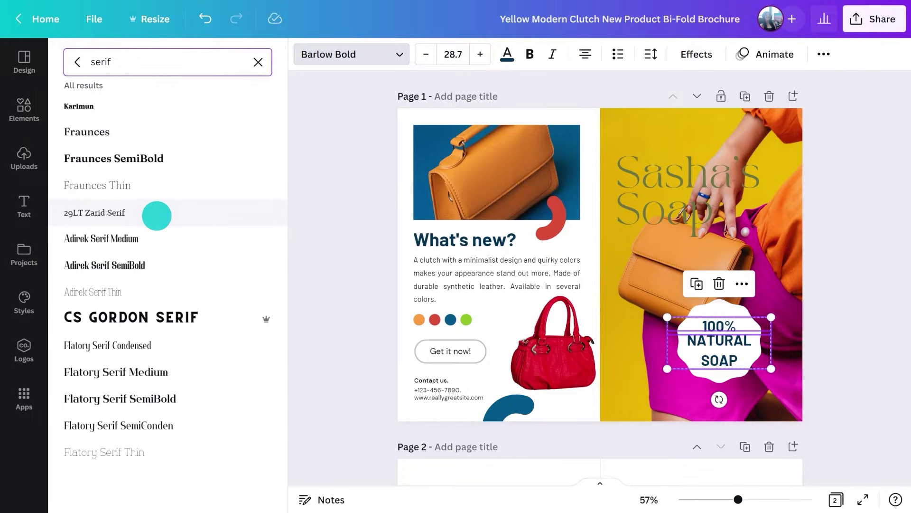
{"action": "left_click", "coordinate": [258, 62]}
{"action": "type", "text": "Blacker Sans"}
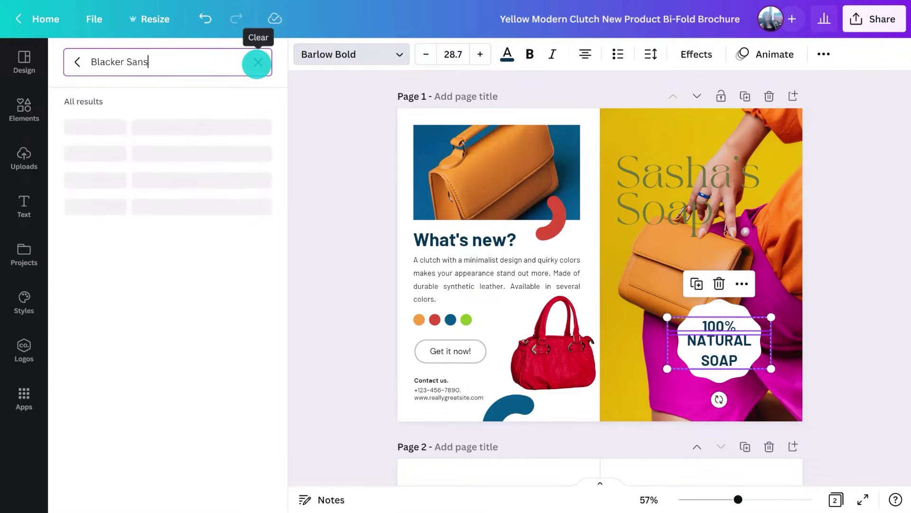
{"action": "type", "text": " Text"}
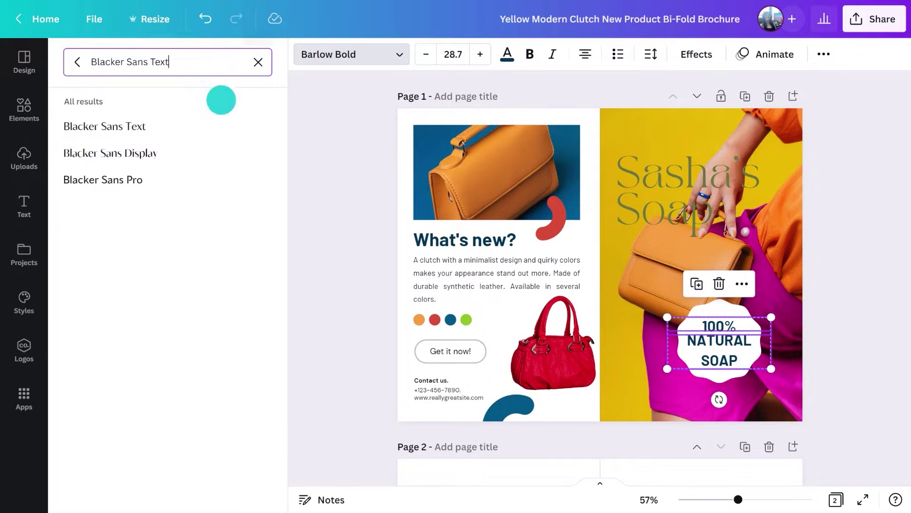
{"action": "left_click", "coordinate": [197, 126]}
{"action": "left_click", "coordinate": [323, 214]}
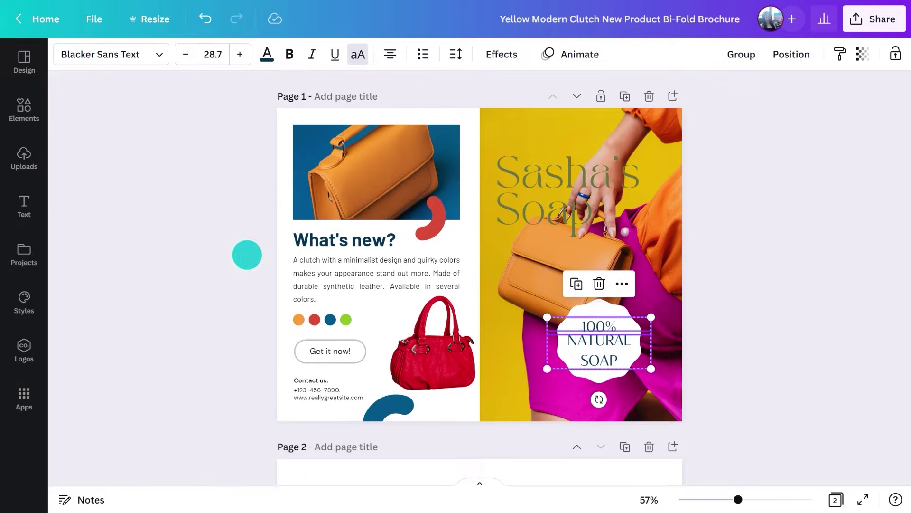
{"action": "left_click", "coordinate": [594, 325]}
{"action": "left_click_drag", "start_coordinate": [651, 316], "coordinate": [636, 331]}
{"action": "key", "text": "ctrl+z"}
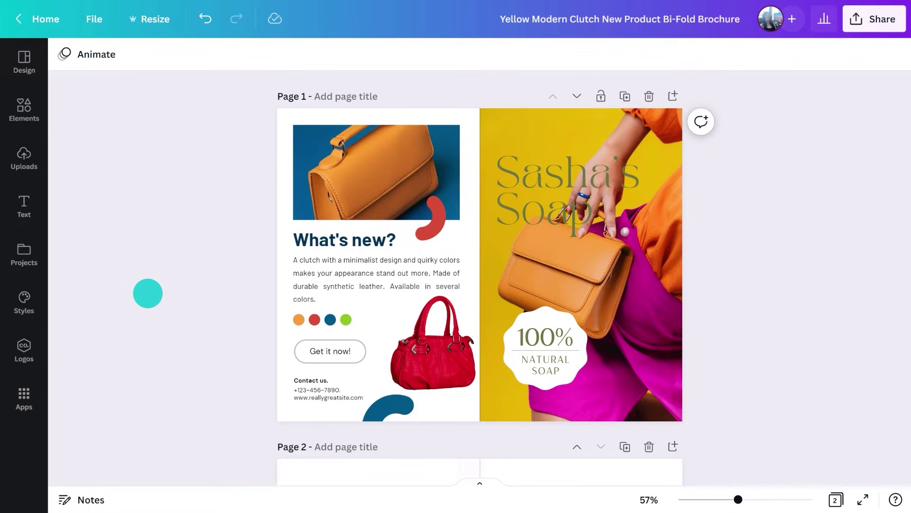
Search the design elements for "organic soap" and limit the results to photos
{"action": "left_click", "coordinate": [23, 103]}
{"action": "left_click", "coordinate": [105, 64]}
{"action": "type", "text": "organic soap"}
{"action": "key", "text": "Return"}
{"action": "left_click", "coordinate": [139, 92]}
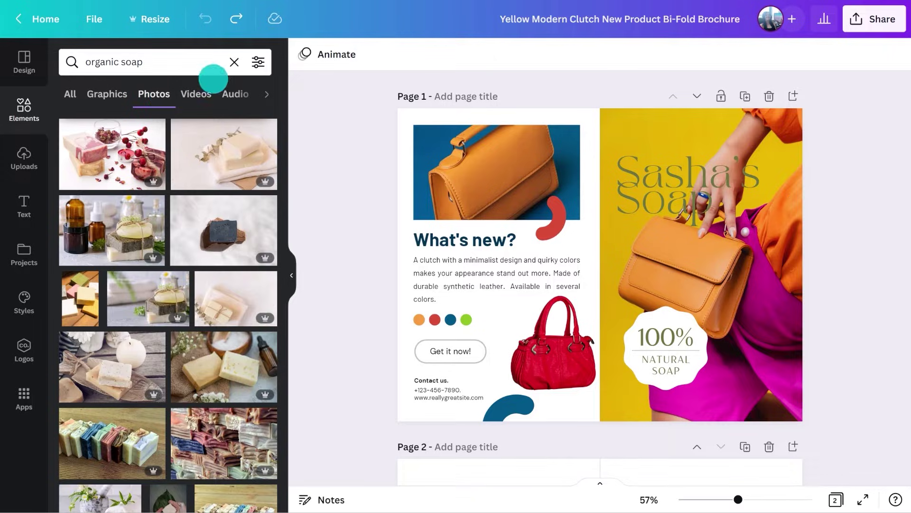
Filter the organic soap photos to free ones only and look through the results
{"action": "left_click", "coordinate": [252, 63]}
{"action": "scroll", "coordinate": [250, 292], "scroll_direction": "down", "scroll_amount": 1}
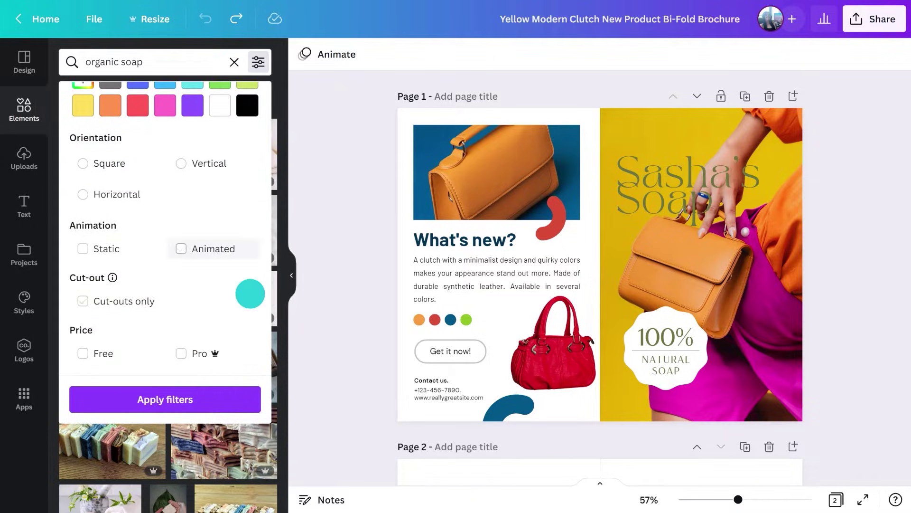
{"action": "left_click", "coordinate": [120, 351]}
{"action": "left_click", "coordinate": [126, 394]}
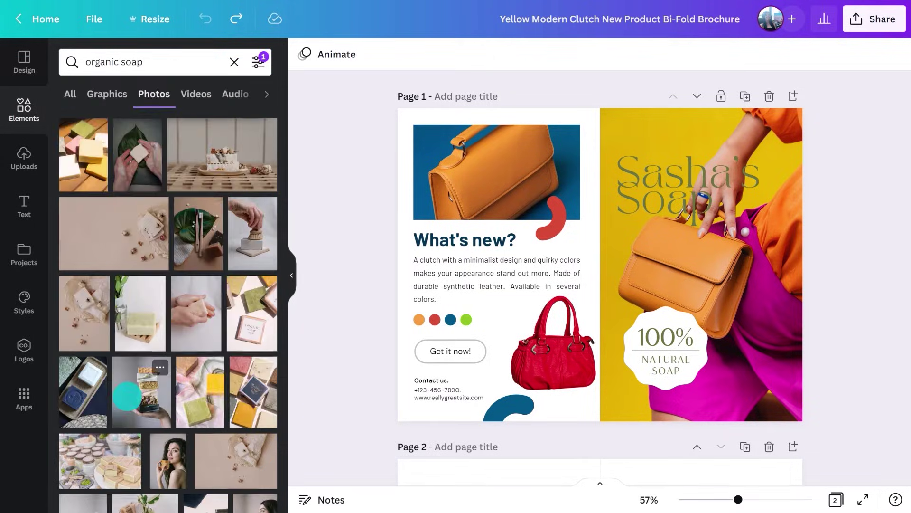
{"action": "scroll", "coordinate": [127, 396], "scroll_direction": "down", "scroll_amount": 5}
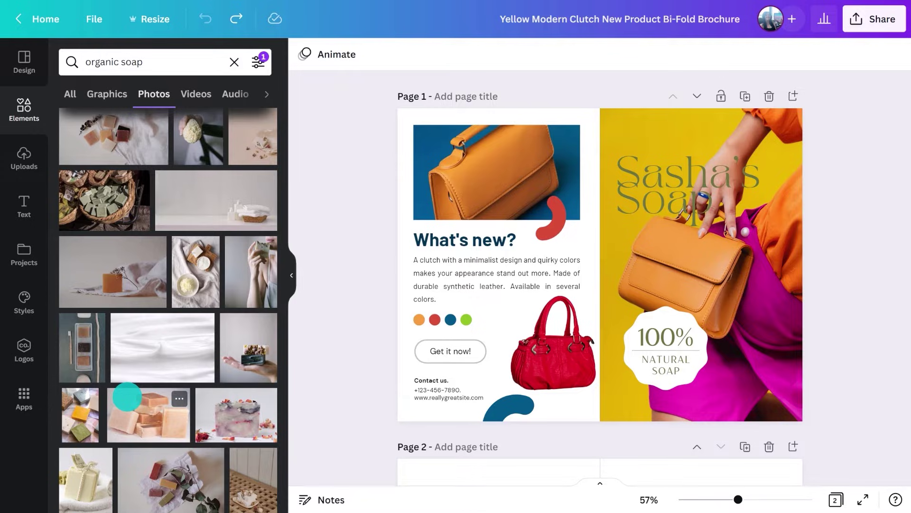
Replace the cover background and the handbag photo above "What's new?" with the two uploaded photos of the pastel soap bar row
{"action": "left_click", "coordinate": [14, 155]}
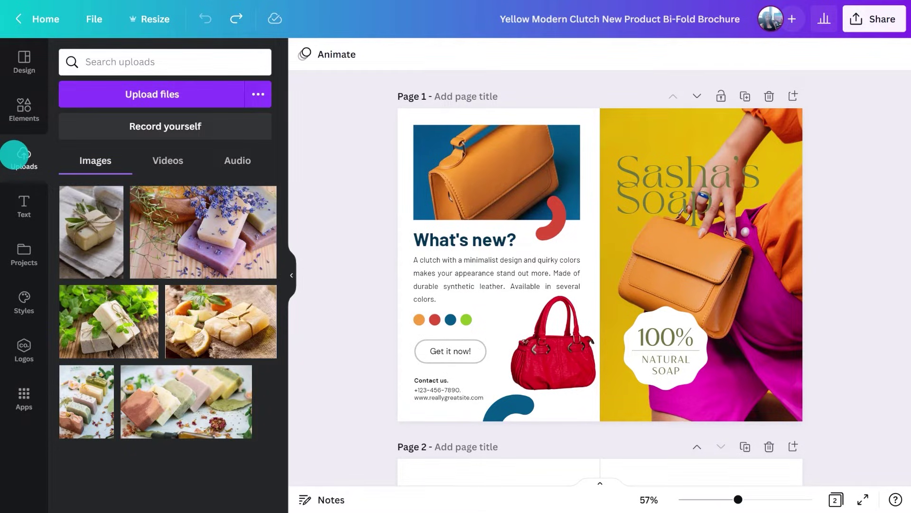
{"action": "left_click_drag", "start_coordinate": [145, 394], "coordinate": [736, 379]}
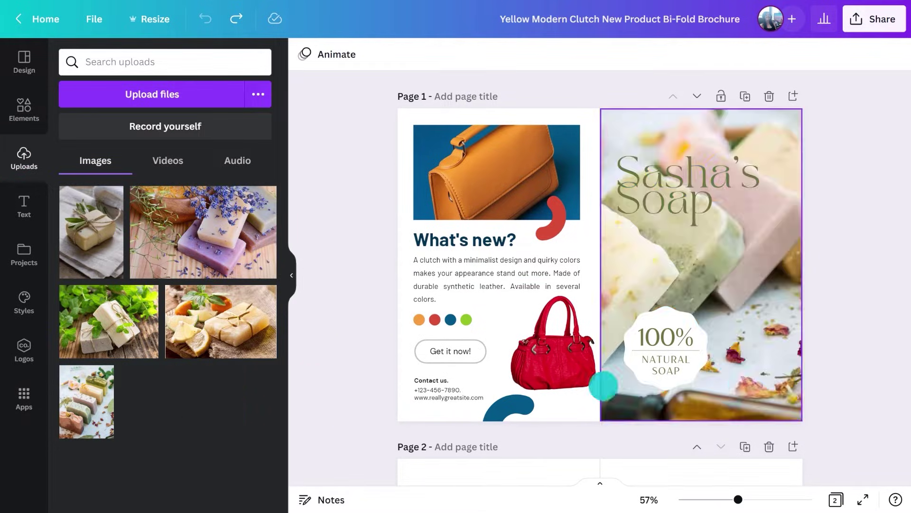
{"action": "left_click_drag", "start_coordinate": [86, 401], "coordinate": [474, 180]}
Reposition the soap photos within their frames, both on the cover and above the "What's new?" heading
{"action": "left_click", "coordinate": [559, 279]}
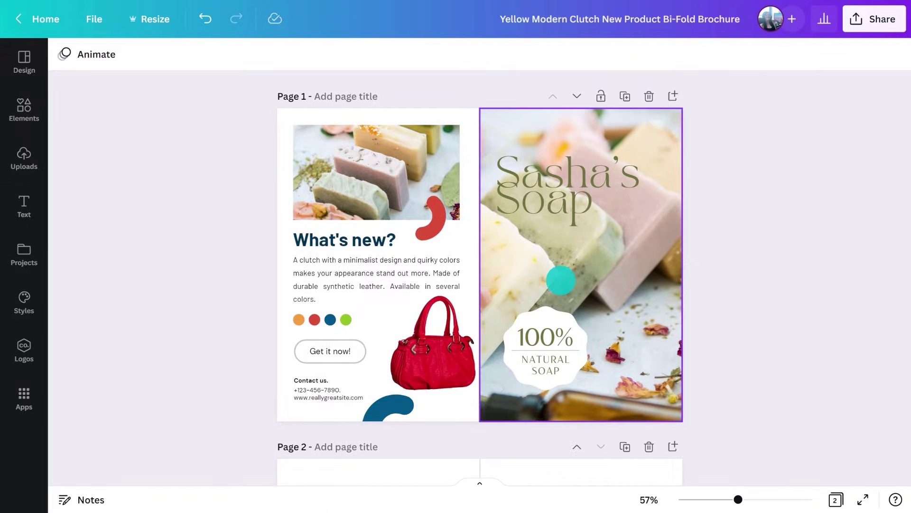
{"action": "double_click", "coordinate": [560, 278]}
{"action": "left_click_drag", "start_coordinate": [560, 279], "coordinate": [600, 279]}
{"action": "key", "text": "Escape"}
{"action": "double_click", "coordinate": [326, 189]}
{"action": "left_click_drag", "start_coordinate": [326, 189], "coordinate": [320, 158]}
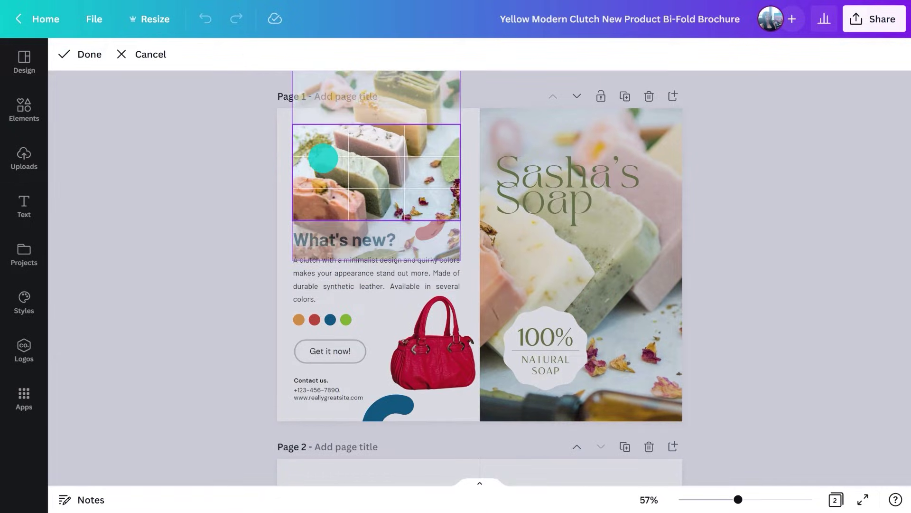
{"action": "left_click", "coordinate": [107, 295]}
Replace the "What's new?" heading with "HANDMILLED NATURAL" and set its font to Blacker Sans Text
{"action": "triple_click", "coordinate": [322, 235]}
{"action": "type", "text": "HANDMILLED NATURAL"}
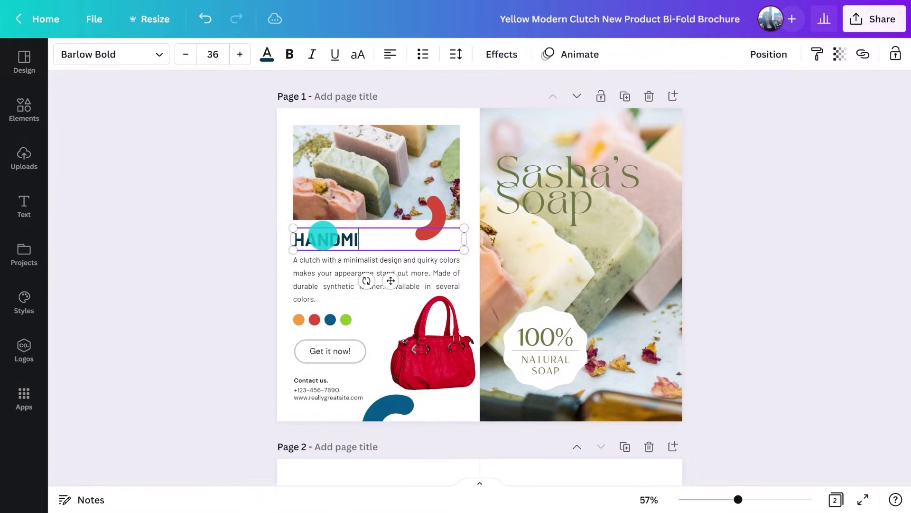
{"action": "key", "text": "ctrl+a"}
{"action": "left_click", "coordinate": [119, 54]}
{"action": "left_click", "coordinate": [113, 146]}
Colour the HANDMILLED NATURAL heading olive green and tighten its line spacing to about 0.99
{"action": "left_click", "coordinate": [507, 54]}
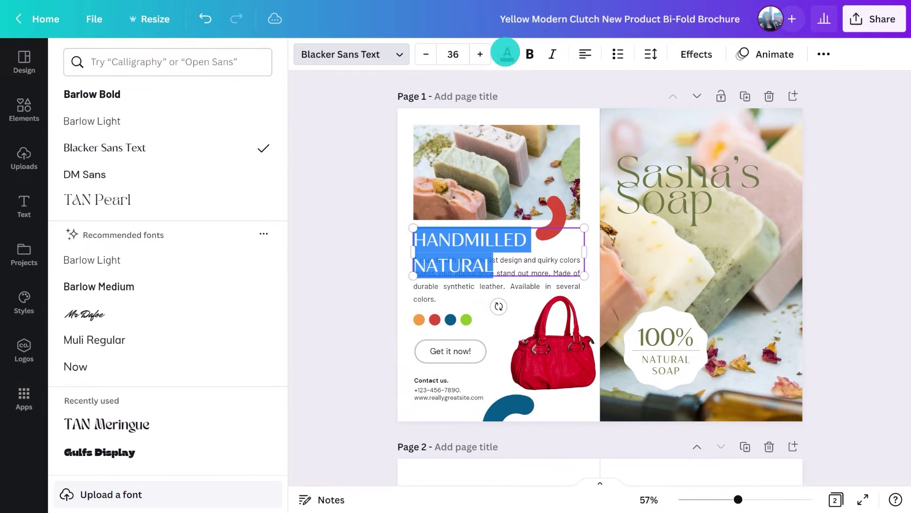
{"action": "left_click", "coordinate": [226, 123]}
{"action": "left_click", "coordinate": [651, 54]}
{"action": "left_click_drag", "start_coordinate": [732, 150], "coordinate": [697, 147]}
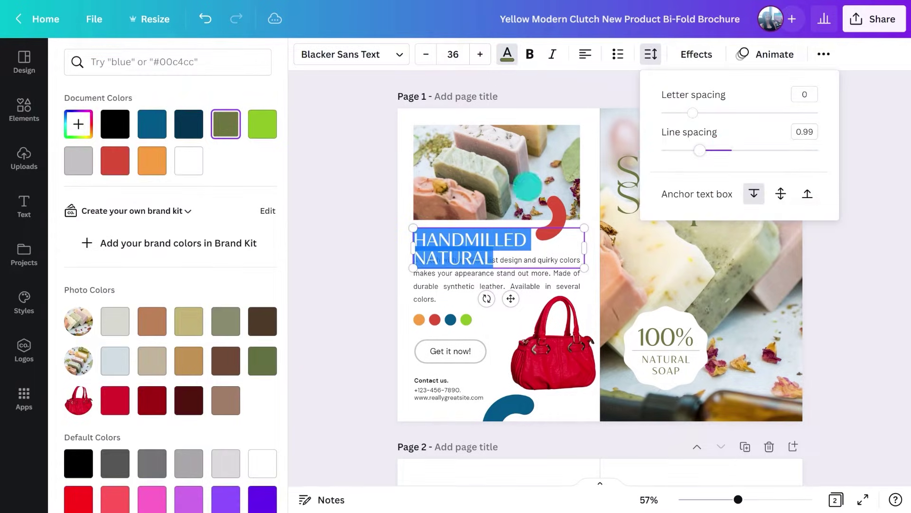
Delete the red and blue curved shapes, the four colour dots, the handbag picture and the "Get it now!" button from the back page
{"action": "left_click", "coordinate": [432, 216], "text": "shift"}
{"action": "left_click", "coordinate": [299, 319], "text": "shift"}
{"action": "left_click", "coordinate": [413, 356], "text": "shift"}
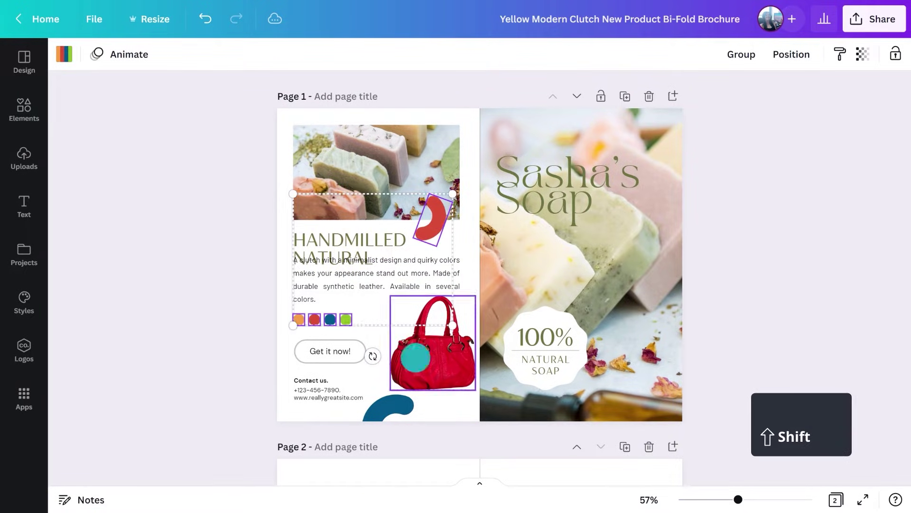
{"action": "left_click", "coordinate": [328, 352], "text": "shift"}
{"action": "left_click", "coordinate": [376, 409], "text": "shift"}
{"action": "key", "text": "Delete"}
{"action": "left_click_drag", "start_coordinate": [352, 283], "coordinate": [352, 295]}
{"action": "key", "text": "ctrl+c"}
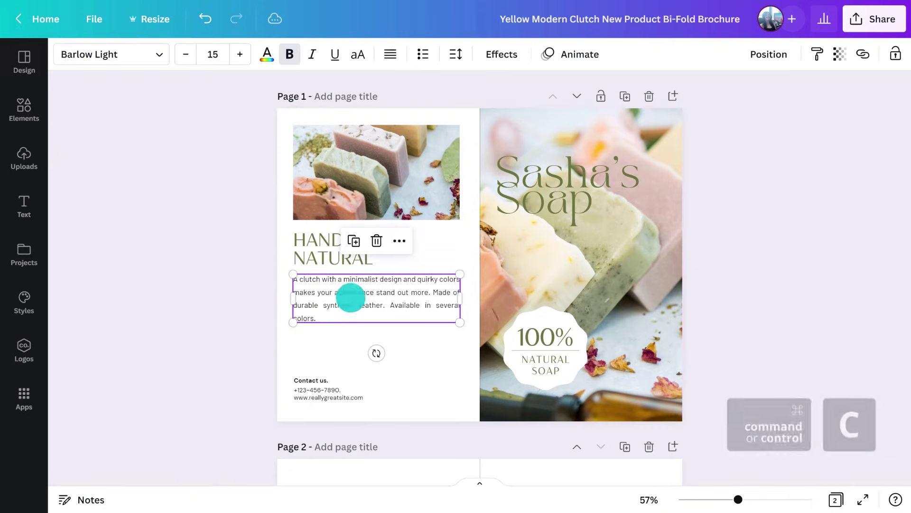
{"action": "triple_click", "coordinate": [423, 299]}
{"action": "key", "text": "ctrl+v"}
{"action": "left_click", "coordinate": [311, 379]}
{"action": "left_click", "coordinate": [232, 354]}
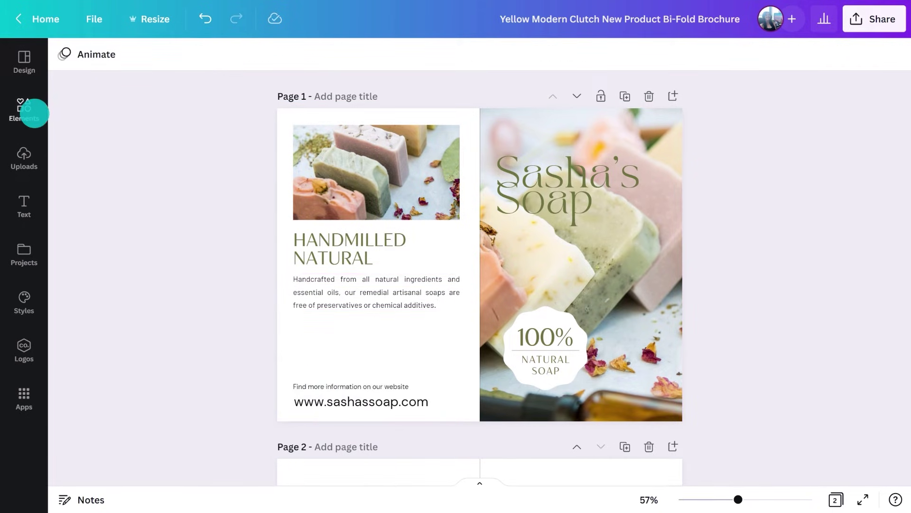
Search the design elements for "flower sketch", limit the results to graphics, and add the tall sketch of flowering stems to page 1
{"action": "left_click", "coordinate": [35, 113]}
{"action": "left_click", "coordinate": [179, 65]}
{"action": "type", "text": "flower sketch"}
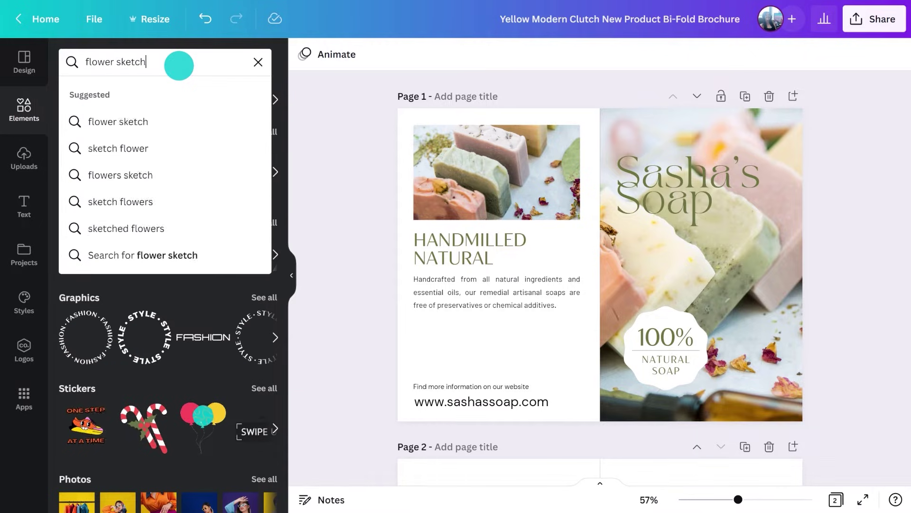
{"action": "key", "text": "Return"}
{"action": "left_click", "coordinate": [118, 89]}
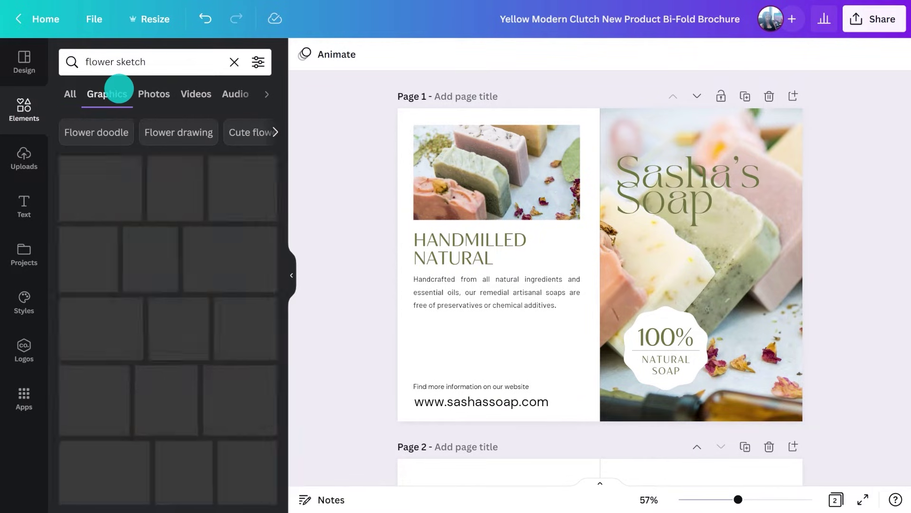
{"action": "scroll", "coordinate": [169, 209], "scroll_direction": "down", "scroll_amount": 3}
{"action": "left_click", "coordinate": [166, 321]}
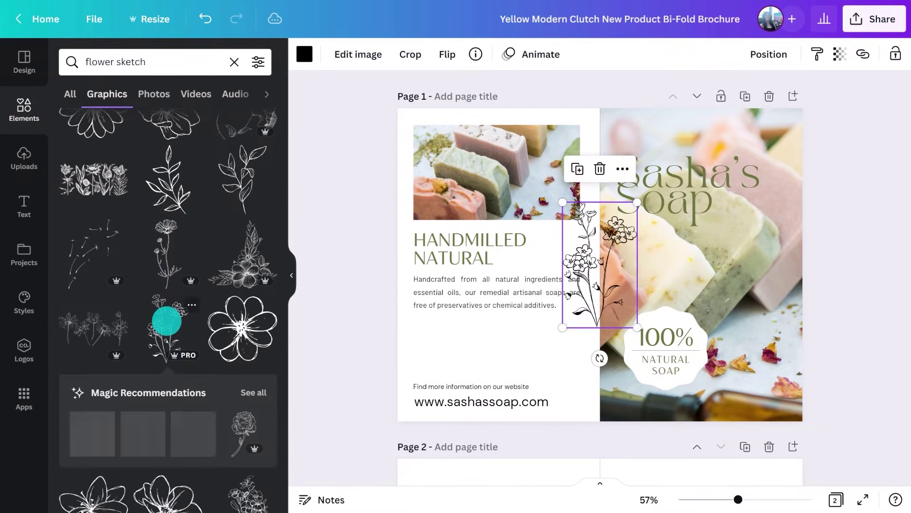
Colour the flower sketch white, then rotate and place it so it extends over the cover's outer edge
{"action": "left_click", "coordinate": [302, 54]}
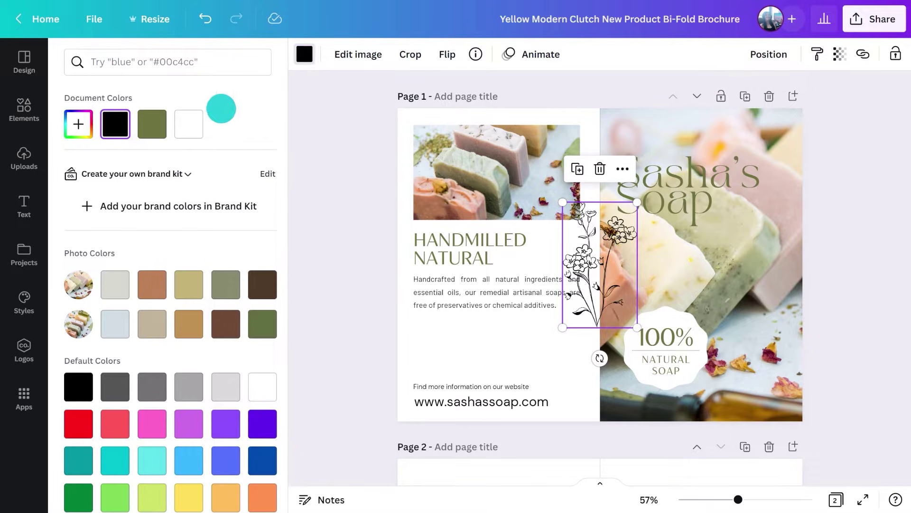
{"action": "left_click", "coordinate": [189, 123]}
{"action": "left_click_drag", "start_coordinate": [601, 357], "coordinate": [789, 298]}
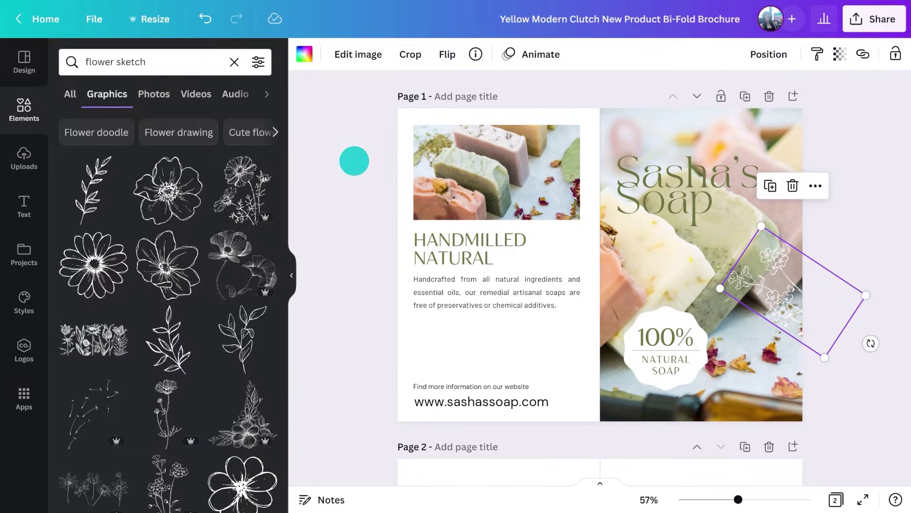
Look up graphics similar to the placed flower sketch and add the branch with open blossoms to page 1
{"action": "left_click", "coordinate": [293, 259]}
{"action": "left_click", "coordinate": [236, 54]}
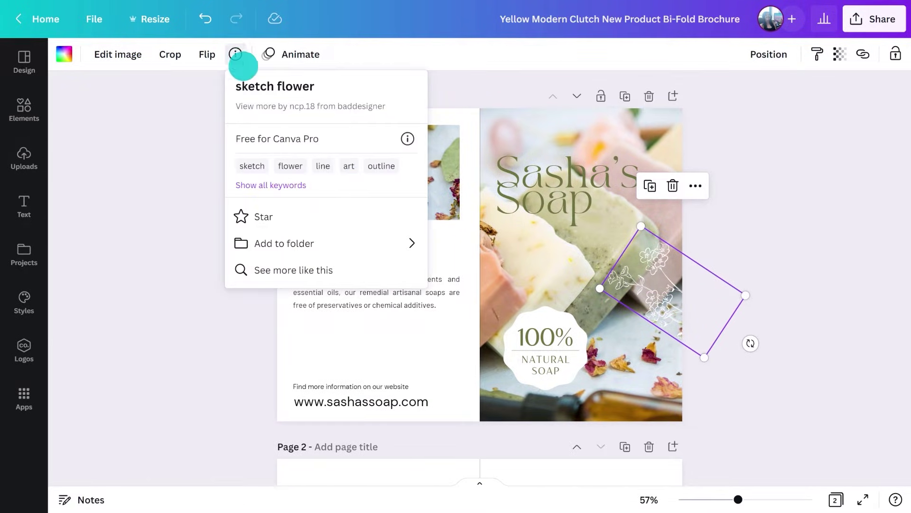
{"action": "left_click", "coordinate": [259, 268]}
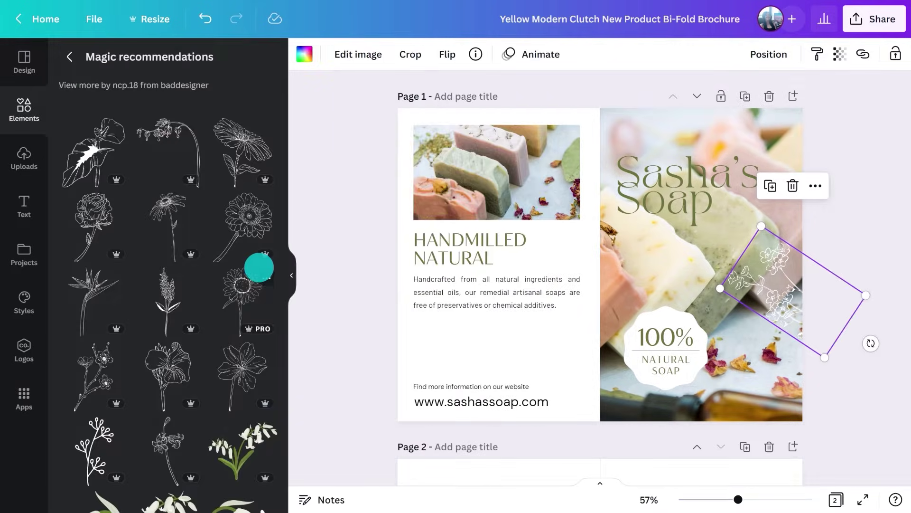
{"action": "left_click", "coordinate": [108, 366]}
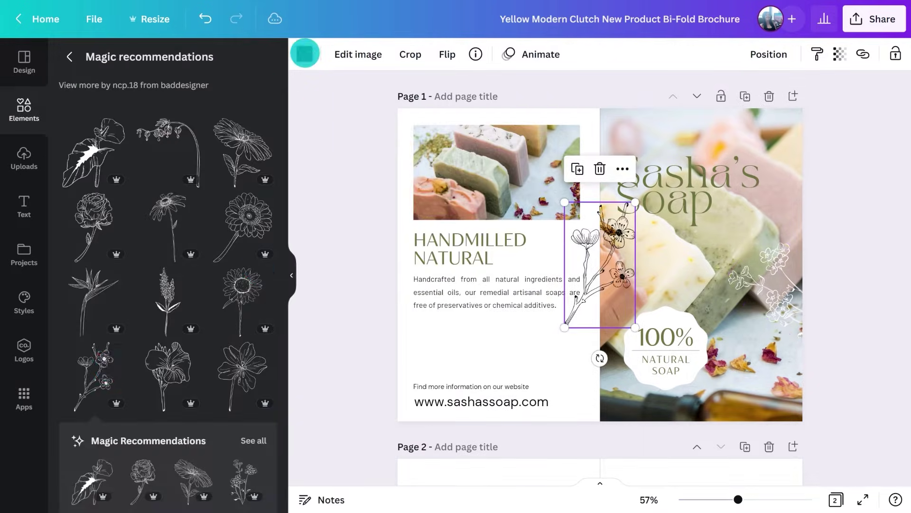
Colour the blossom branch white and place it over the lower outer corner of the cover
{"action": "left_click", "coordinate": [304, 54]}
{"action": "left_click", "coordinate": [190, 125]}
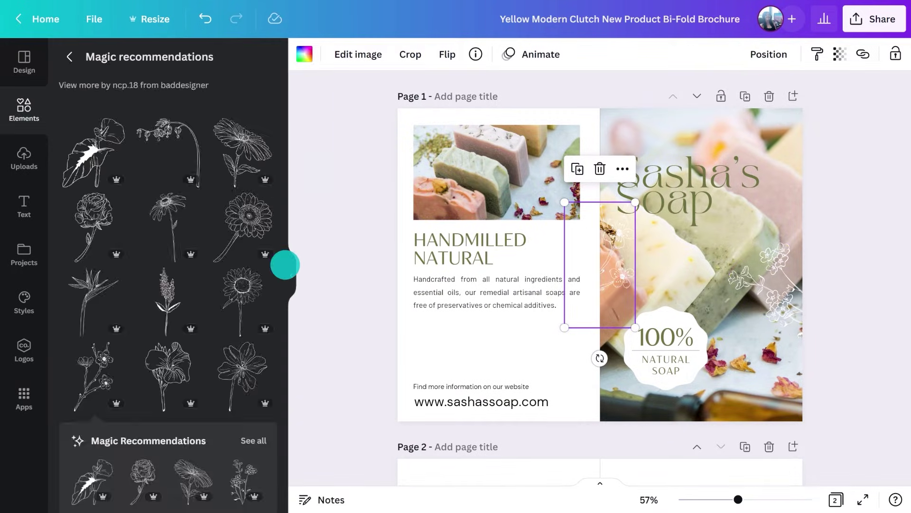
{"action": "left_click", "coordinate": [287, 265]}
{"action": "left_click_drag", "start_coordinate": [489, 258], "coordinate": [633, 388]}
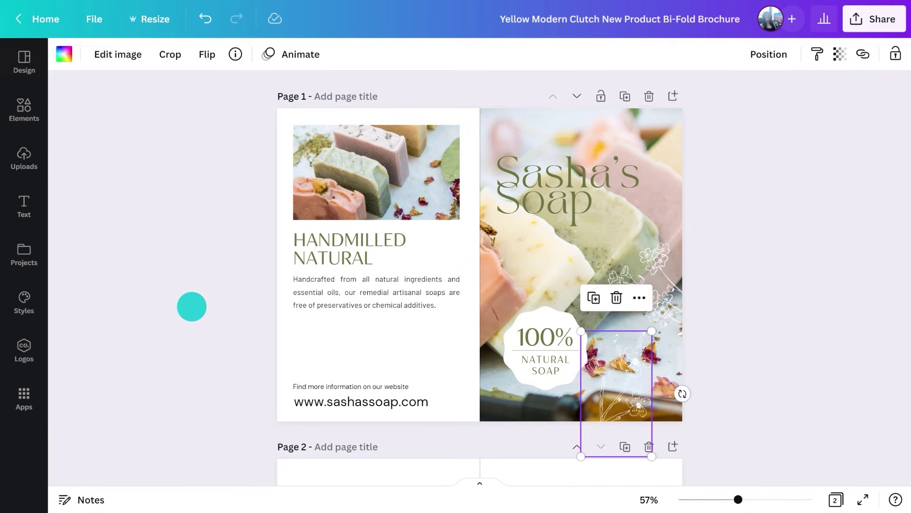
{"action": "left_click", "coordinate": [192, 306]}
Add a rectangle along the bottom of the back page, behind the website text's area, reduce its height and stretch it to the full page width
{"action": "key", "text": "r"}
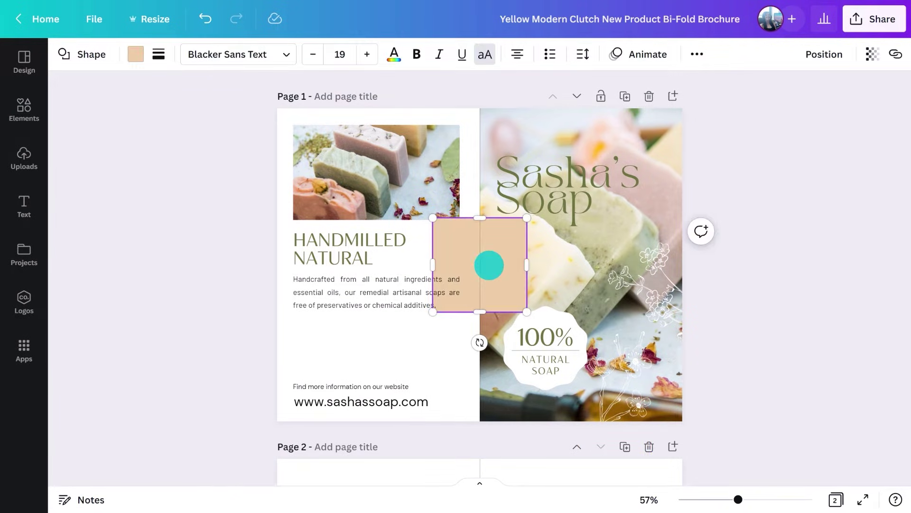
{"action": "left_click_drag", "start_coordinate": [500, 281], "coordinate": [356, 397]}
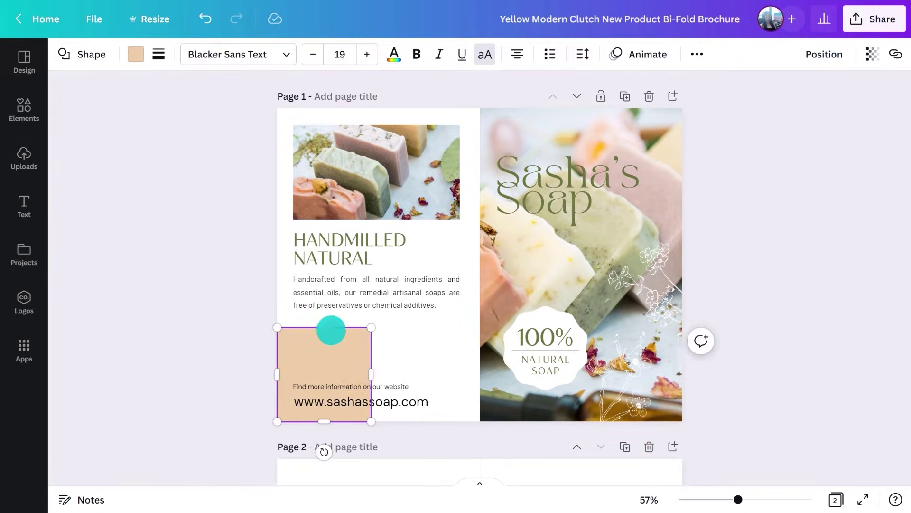
{"action": "left_click_drag", "start_coordinate": [329, 329], "coordinate": [323, 357]}
{"action": "left_click_drag", "start_coordinate": [372, 389], "coordinate": [481, 384]}
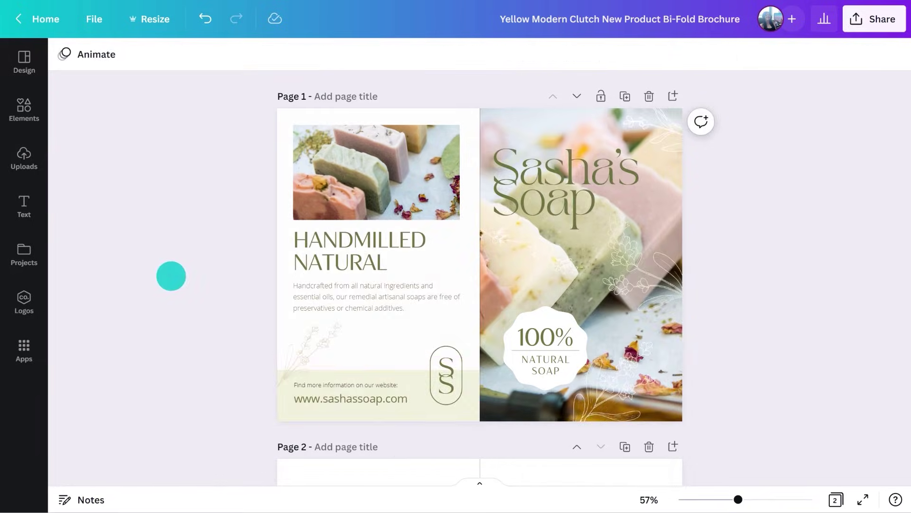
Add a pale green rectangle to page 2 and resize it to cover the whole right half of the spread
{"action": "key", "text": "r"}
{"action": "left_click_drag", "start_coordinate": [464, 288], "coordinate": [550, 176]}
{"action": "left_click_drag", "start_coordinate": [574, 202], "coordinate": [667, 392]}
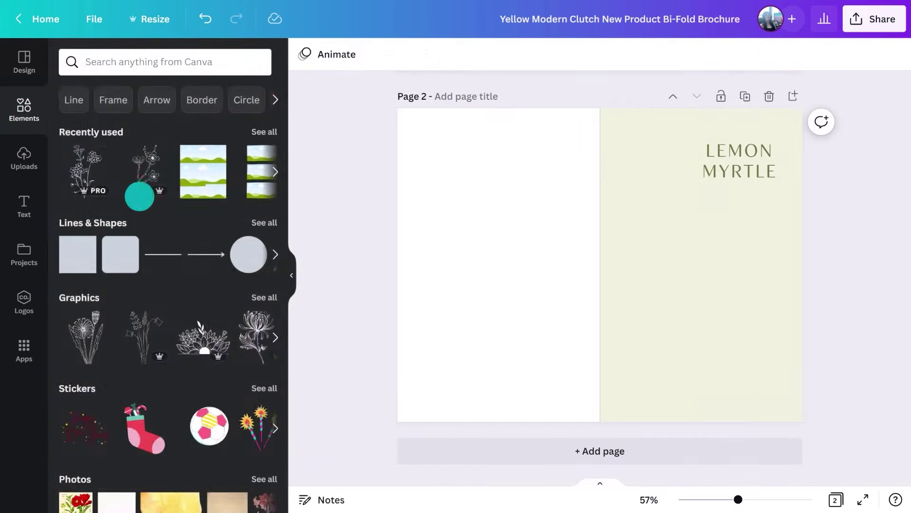
Place a circular framed photo of the lemon soap beside the LEMON MYRTLE title on page 2 and add a line beneath the title
{"action": "scroll", "coordinate": [152, 204], "scroll_direction": "down", "scroll_amount": 10}
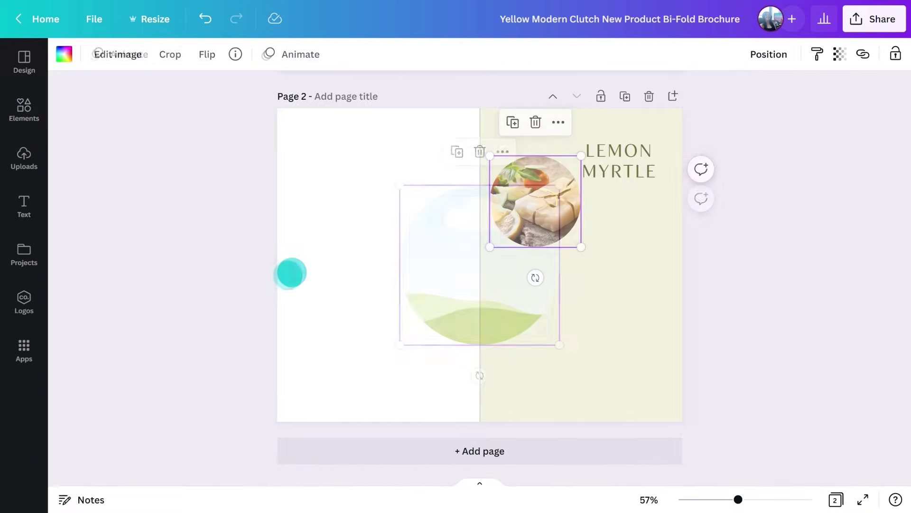
{"action": "key", "text": "l"}
{"action": "left_click_drag", "start_coordinate": [506, 264], "coordinate": [630, 202]}
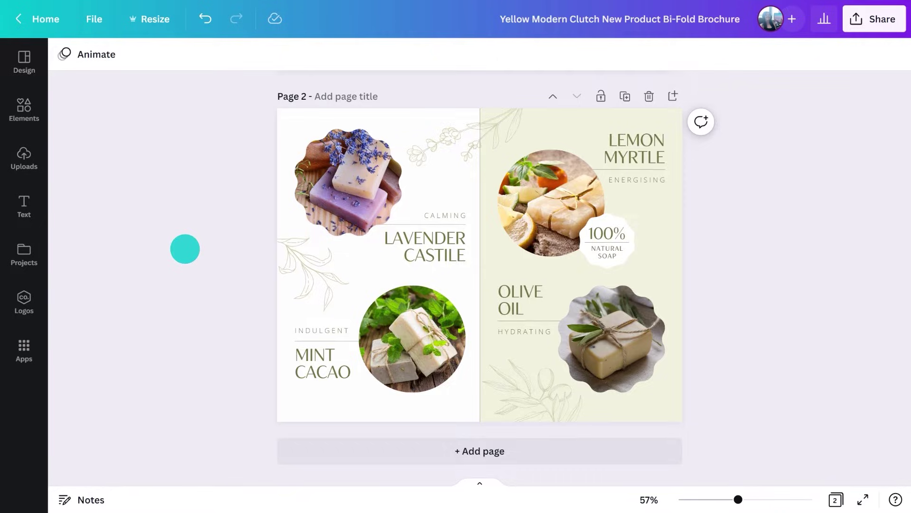
Add the olive green, left-aligned text "ORGANIC INGREDIENTS SOURCED LOCALLY & MADE BY LOCAL HANDS." above the title on the page 1 cover
{"action": "scroll", "coordinate": [185, 249], "scroll_direction": "up", "scroll_amount": 7}
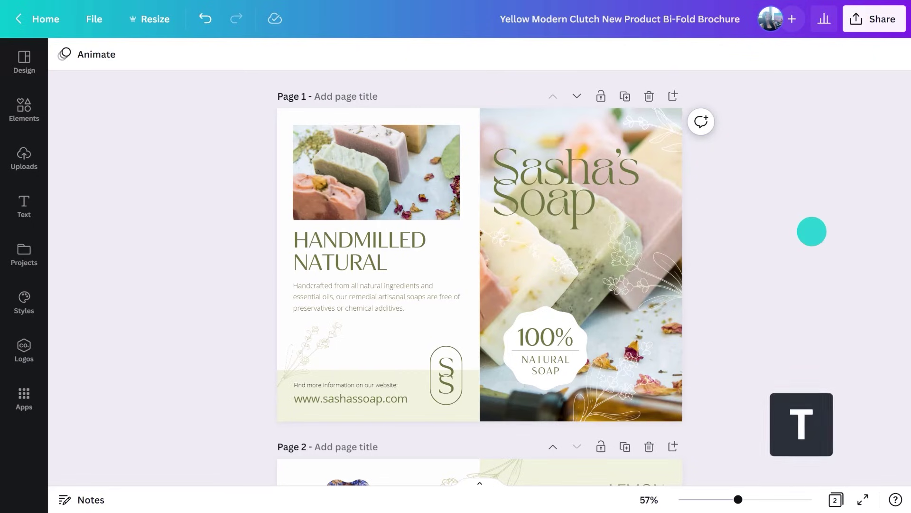
{"action": "key", "text": "t"}
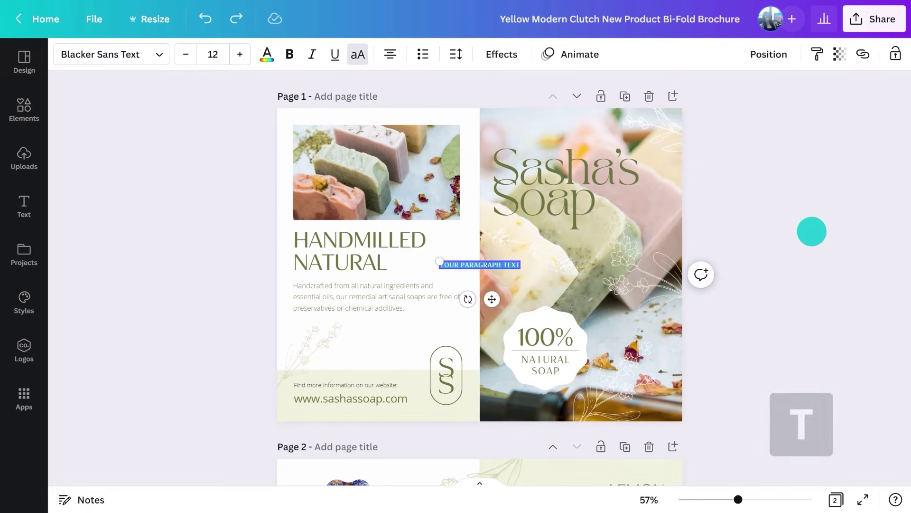
{"action": "left_click_drag", "start_coordinate": [515, 268], "coordinate": [571, 138]}
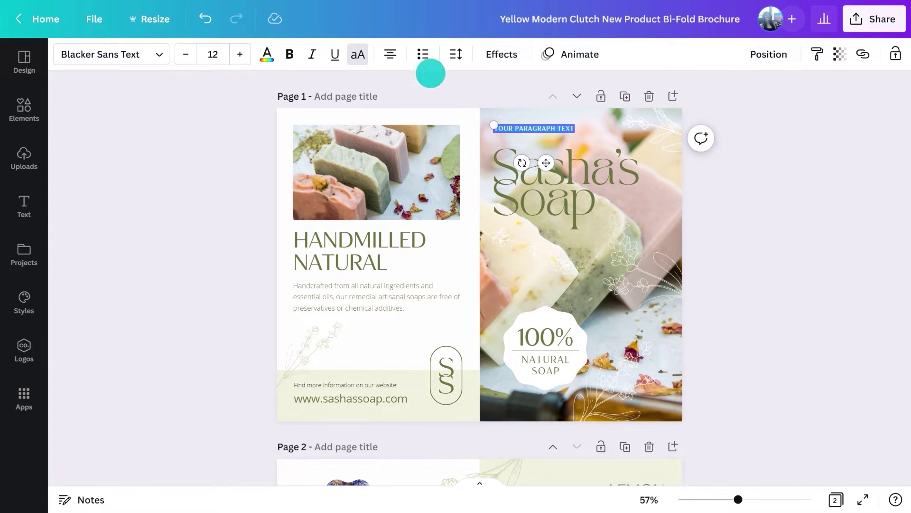
{"action": "left_click", "coordinate": [279, 56]}
{"action": "left_click", "coordinate": [155, 116]}
{"action": "left_click", "coordinate": [579, 94]}
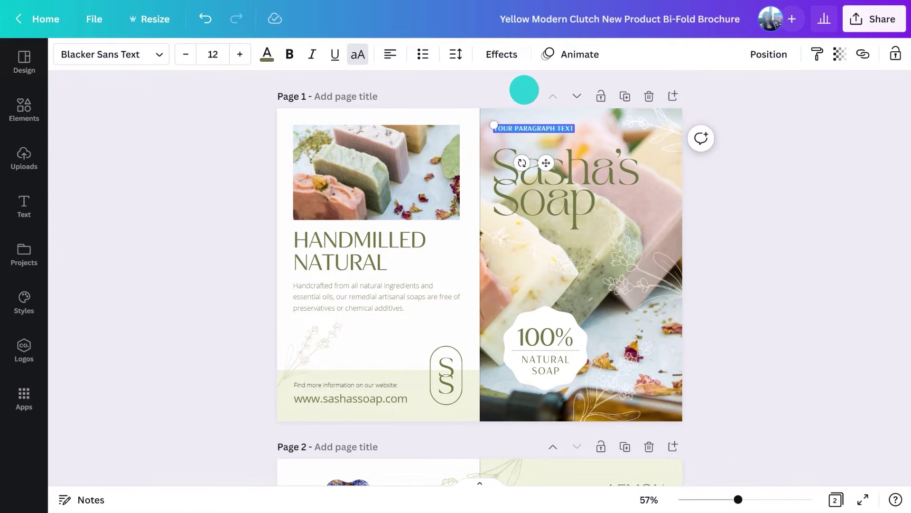
{"action": "left_click", "coordinate": [704, 247]}
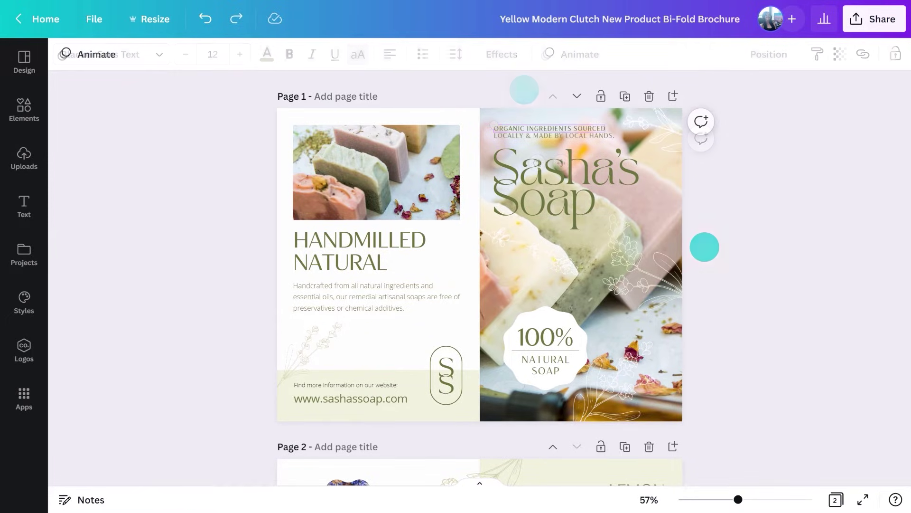
Remove "SOAP" from the badge text, shrink the remaining "100% NATURAL" text and move it beside the word "Soap" in the cover title
{"action": "left_click", "coordinate": [548, 363]}
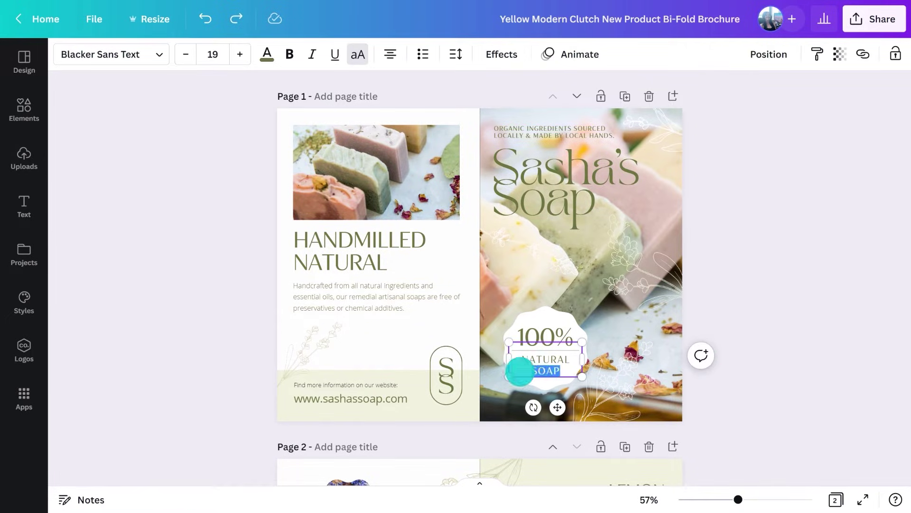
{"action": "left_click", "coordinate": [550, 332], "text": "shift"}
{"action": "left_click_drag", "start_coordinate": [549, 332], "coordinate": [586, 261]}
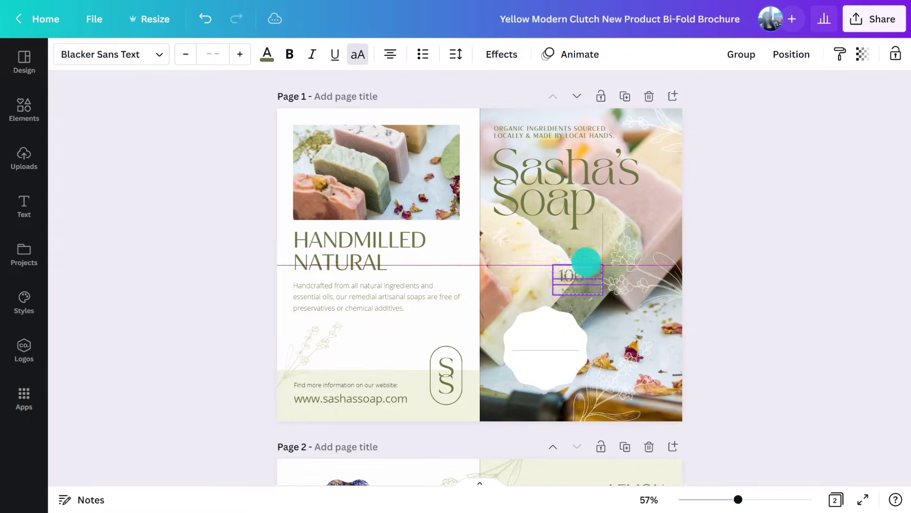
{"action": "left_click_drag", "start_coordinate": [624, 205], "coordinate": [623, 204]}
{"action": "key", "text": "Escape"}
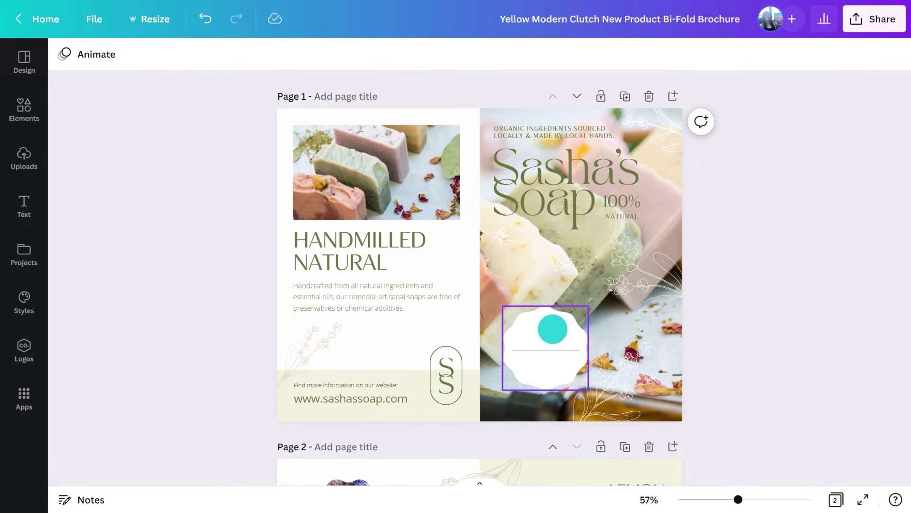
Turn the emptied cover badge into a tilted special market offer reading "BUY 2 GET 1 FREE" with coupon code PAMPHLET1
{"action": "left_click", "coordinate": [552, 329]}
{"action": "key", "text": "ctrl+z"}
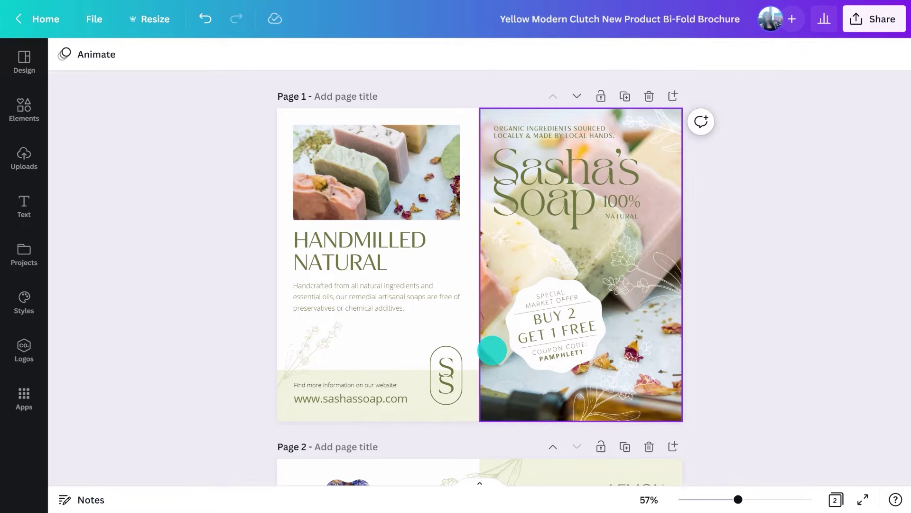
Move the flower sketch on the back page up beside the HANDMILLED NATURAL heading, then rotate and shrink it to fit there
{"action": "left_click_drag", "start_coordinate": [315, 340], "coordinate": [445, 254]}
{"action": "left_click_drag", "start_coordinate": [415, 325], "coordinate": [545, 266]}
{"action": "left_click_drag", "start_coordinate": [407, 230], "coordinate": [429, 252]}
{"action": "left_click_drag", "start_coordinate": [468, 275], "coordinate": [470, 269]}
Extend the back page description with text on nature and quality ingredients, and place cruelty free, vegan and palm oil free icons beneath it
{"action": "left_click", "coordinate": [392, 304]}
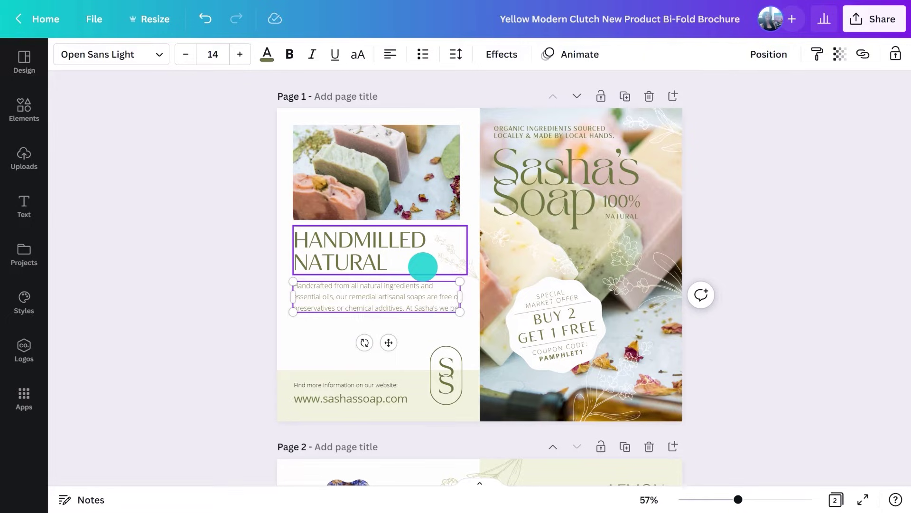
{"action": "left_click", "coordinate": [362, 344]}
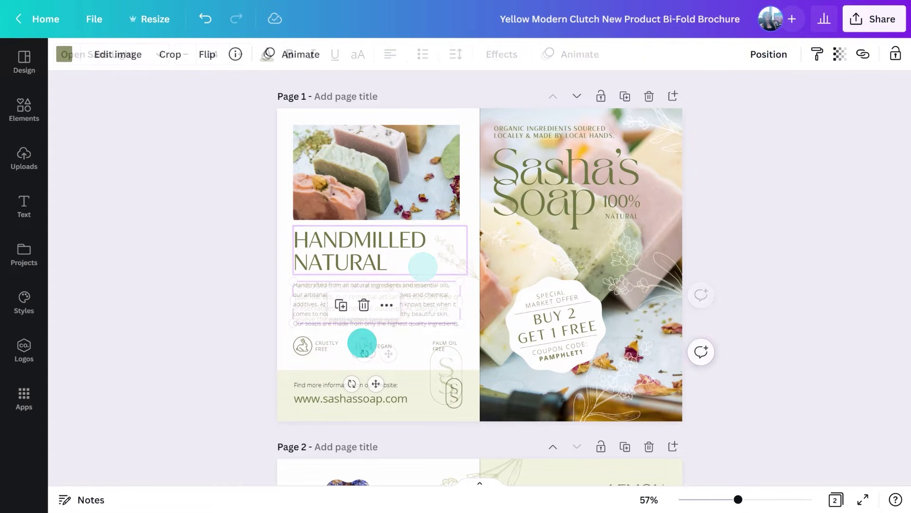
Search the graphics for "palm oil free" and place an icon from the results beside the PALM OIL FREE label on the back page
{"action": "left_click", "coordinate": [38, 113]}
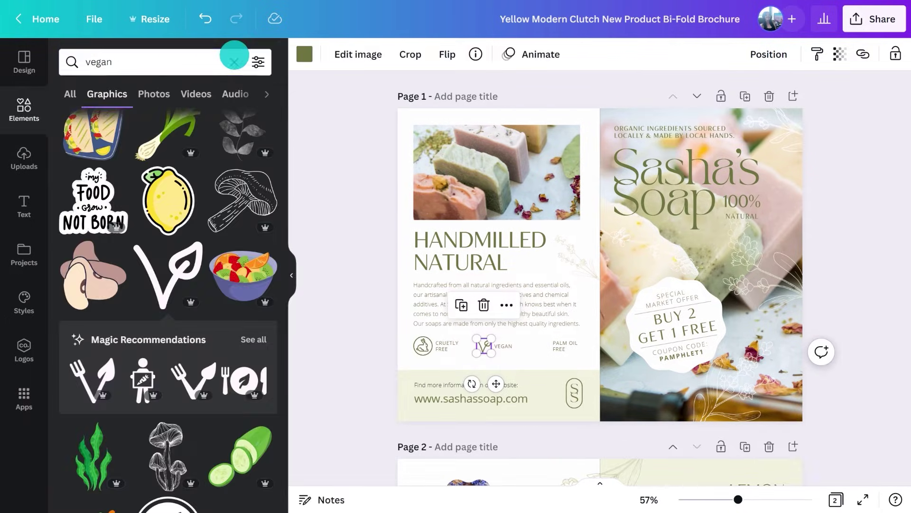
{"action": "left_click", "coordinate": [234, 62]}
{"action": "type", "text": "palm oil free"}
{"action": "key", "text": "Return"}
{"action": "left_click", "coordinate": [106, 94]}
{"action": "left_click", "coordinate": [164, 152]}
{"action": "left_click", "coordinate": [289, 268]}
{"action": "left_click_drag", "start_coordinate": [532, 201], "coordinate": [248, 305]}
{"action": "key", "text": "Delete"}
Select all four soap photos on page 2 and shrink them together
{"action": "scroll", "coordinate": [250, 305], "scroll_direction": "down", "scroll_amount": 7}
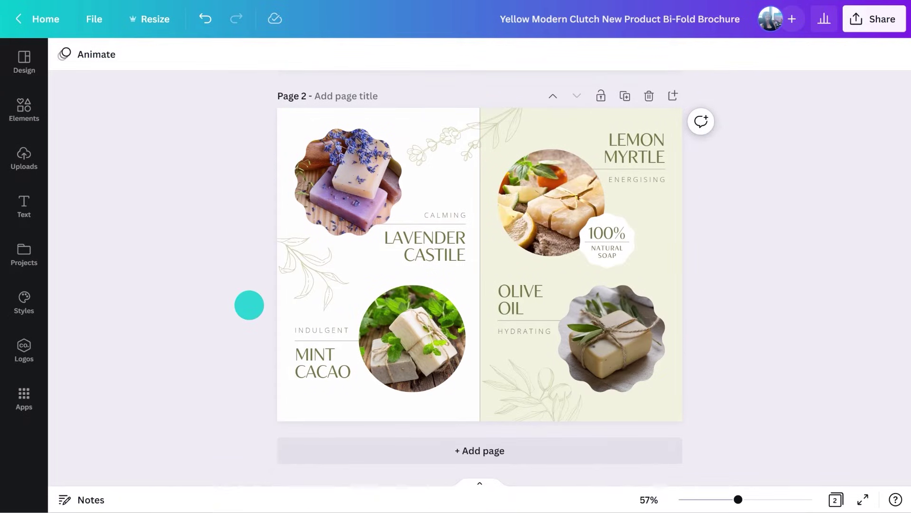
{"action": "left_click", "coordinate": [347, 190], "text": "shift"}
{"action": "left_click", "coordinate": [515, 204], "text": "shift"}
{"action": "left_click", "coordinate": [412, 338], "text": "shift"}
{"action": "left_click", "coordinate": [611, 338], "text": "shift"}
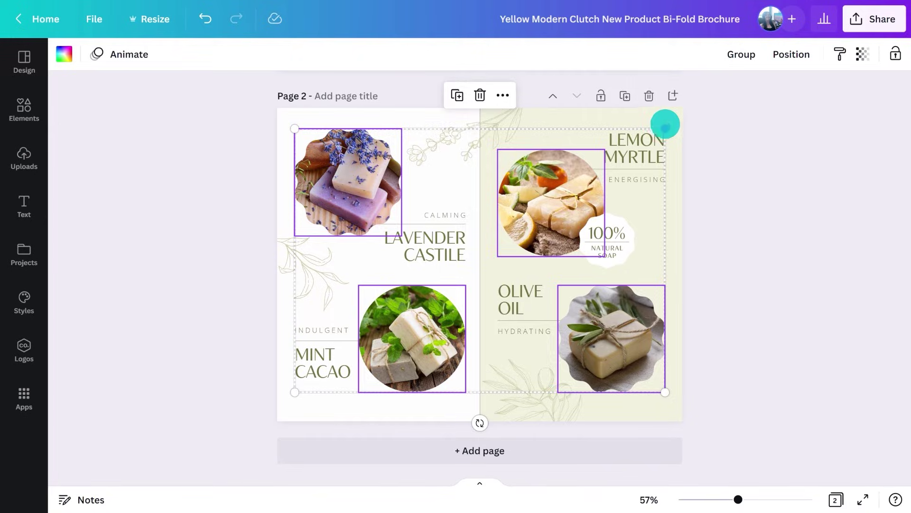
{"action": "left_click_drag", "start_coordinate": [665, 124], "coordinate": [592, 166]}
Move the Lemon Myrtle photo up near the page's upper edge and place the ENERGISING subtitle above its title
{"action": "left_click", "coordinate": [560, 244]}
{"action": "left_click_drag", "start_coordinate": [527, 237], "coordinate": [569, 171]}
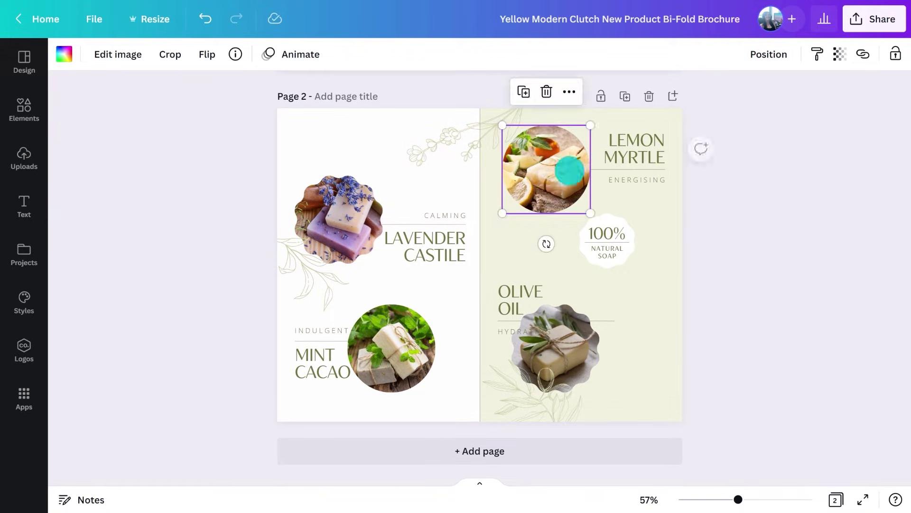
{"action": "left_click", "coordinate": [633, 148]}
{"action": "left_click_drag", "start_coordinate": [625, 182], "coordinate": [611, 124]}
{"action": "left_click", "coordinate": [184, 53]}
Shift the flower sketch onto the fold at the head of page 2 and move the Lavender Castile photo up
{"action": "left_click", "coordinate": [458, 145]}
{"action": "left_click_drag", "start_coordinate": [458, 144], "coordinate": [480, 119]}
{"action": "left_click_drag", "start_coordinate": [349, 194], "coordinate": [346, 139]}
Left-align the LAVENDER CASTILE title and its CALMING subtitle
{"action": "left_click", "coordinate": [437, 244]}
{"action": "left_click", "coordinate": [445, 215], "text": "shift"}
{"action": "left_click", "coordinate": [388, 54]}
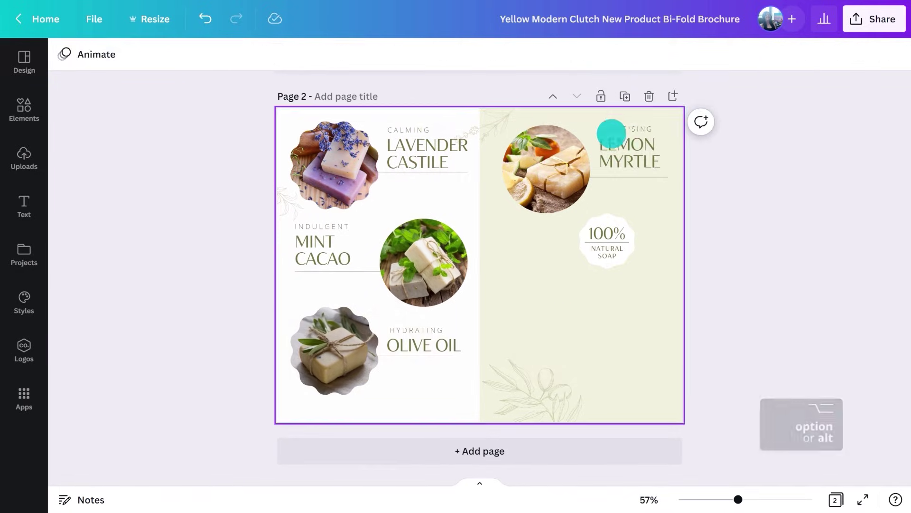
Duplicate the ENERGISING subtitle below the Lemon Myrtle line and delete the 100% NATURAL SOAP badge
{"action": "left_click_drag", "start_coordinate": [611, 133], "coordinate": [614, 190]}
{"action": "left_click", "coordinate": [604, 234]}
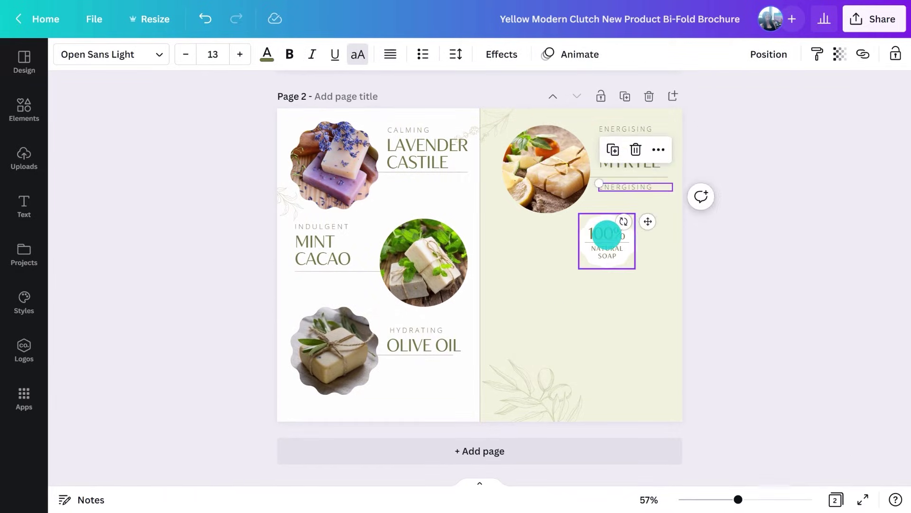
{"action": "key", "text": "BackSpace"}
Turn the copied subtitle into a $12.00 price and duplicate it below for the description starting "Zesty and full of character"
{"action": "double_click", "coordinate": [653, 188]}
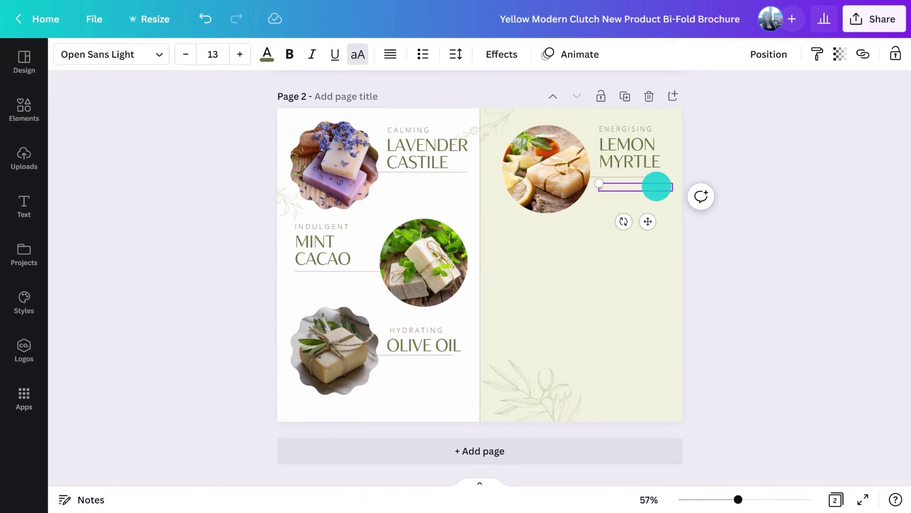
{"action": "left_click", "coordinate": [678, 183]}
{"action": "left_click_drag", "start_coordinate": [615, 187], "coordinate": [615, 200]}
{"action": "double_click", "coordinate": [615, 200]}
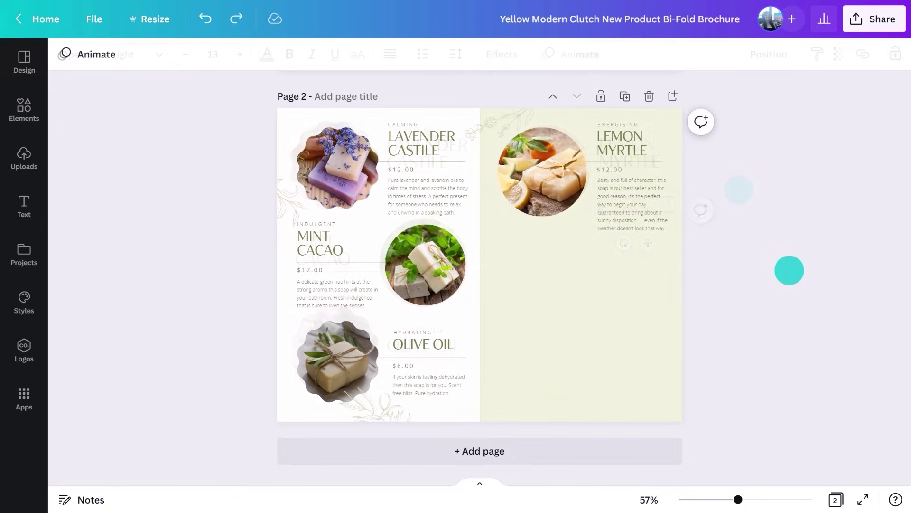
Duplicate the Lemon Myrtle title below its photo, change it to "SOAP CARE" and widen it to fit one line
{"action": "left_click_drag", "start_coordinate": [626, 138], "coordinate": [534, 246]}
{"action": "type", "text": "SOAP CARE"}
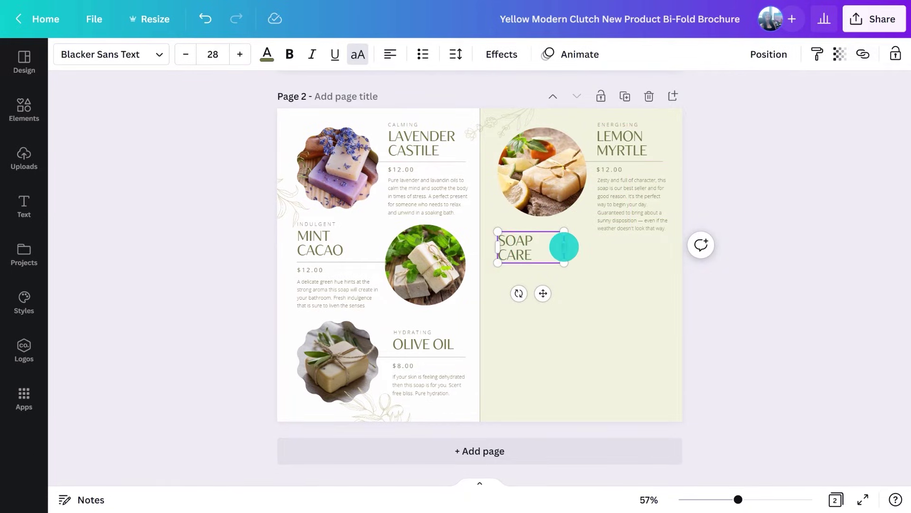
{"action": "left_click_drag", "start_coordinate": [564, 247], "coordinate": [576, 247]}
Copy the Lemon Myrtle description under SOAP CARE, widen it and replace the text with soap storage advice starting "To get the most out of our natural soaps"
{"action": "left_click_drag", "start_coordinate": [620, 209], "coordinate": [532, 283]}
{"action": "left_click_drag", "start_coordinate": [568, 279], "coordinate": [659, 274]}
{"action": "double_click", "coordinate": [660, 274]}
{"action": "type", "text": "To get the m"}
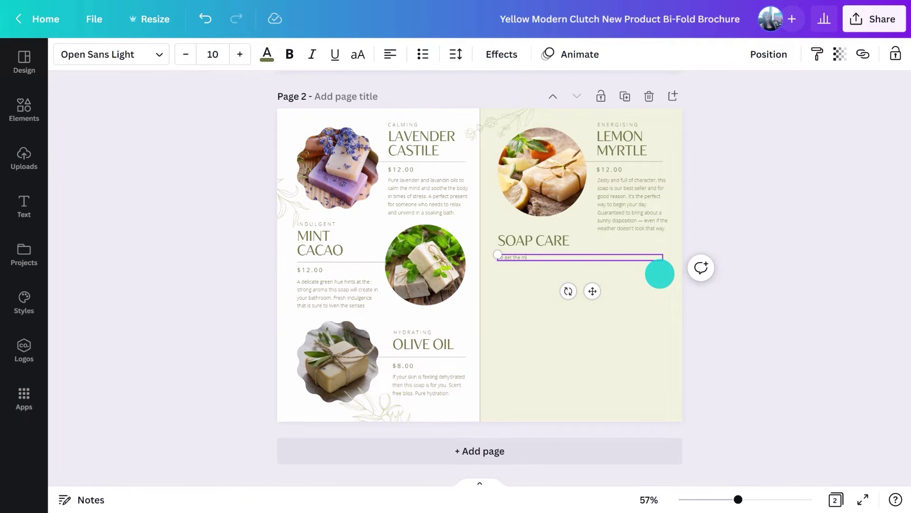
{"action": "type", "text": "ost out of our natural soaps, please store in a cool dry place between uses. Do not use a sealed container or zip lock bag. Remember to keep the soap away from direct sunlight. We recommend using an appropriately sized dish that allows for drainage. This allows some of the moisture to naturally evaporate, creating a hardier and less soluble bar of soap."}
{"action": "left_click", "coordinate": [761, 314]}
Duplicate the SOAP CARE heading and paragraph lower on the page and turn them into a REDEFINING SOAP BARS section about the founders
{"action": "left_click", "coordinate": [539, 237]}
{"action": "left_click_drag", "start_coordinate": [539, 238], "coordinate": [577, 338]}
{"action": "double_click", "coordinate": [543, 324]}
{"action": "left_click", "coordinate": [578, 271]}
{"action": "left_click_drag", "start_coordinate": [578, 270], "coordinate": [578, 369]}
{"action": "double_click", "coordinate": [579, 370]}
{"action": "key", "text": "BackSpace"}
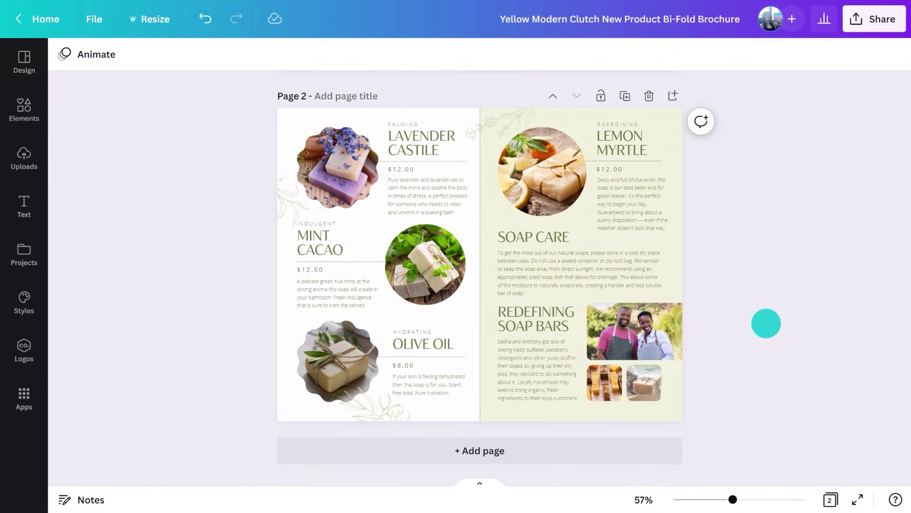
Choose Flyers (Landscape) as the print product for the brochure and resize a copy of the design for it
{"action": "scroll", "coordinate": [766, 323], "scroll_direction": "up", "scroll_amount": 7}
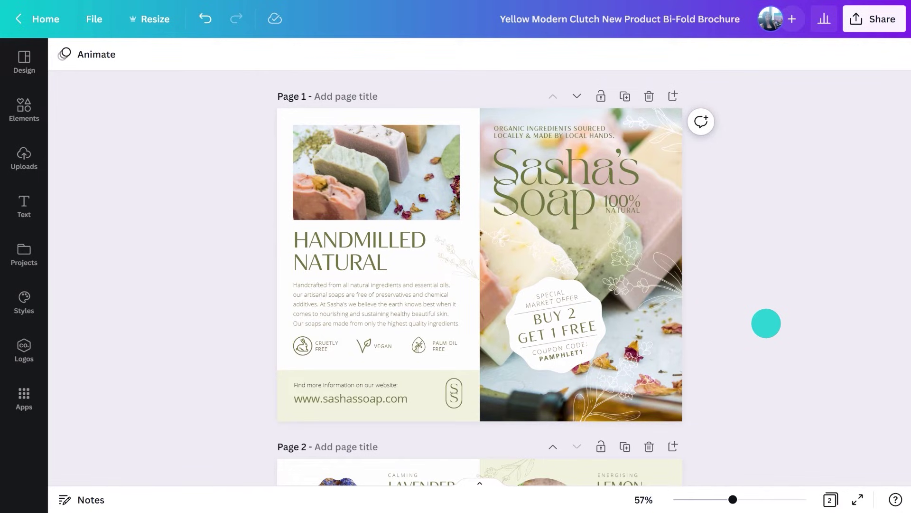
{"action": "left_click", "coordinate": [873, 27]}
{"action": "left_click", "coordinate": [732, 415]}
{"action": "scroll", "coordinate": [732, 415], "scroll_direction": "down", "scroll_amount": 5}
{"action": "scroll", "coordinate": [732, 417], "scroll_direction": "down", "scroll_amount": 20}
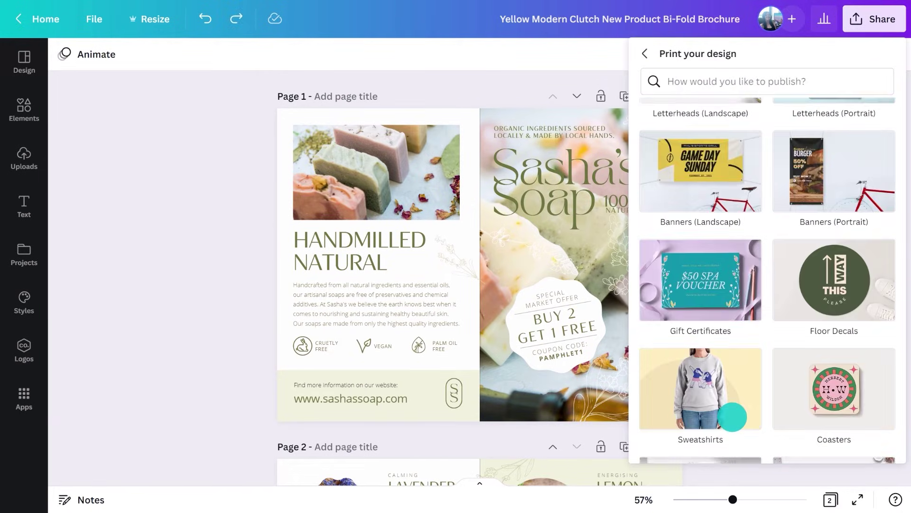
{"action": "scroll", "coordinate": [733, 417], "scroll_direction": "down", "scroll_amount": 5}
{"action": "left_click", "coordinate": [727, 340]}
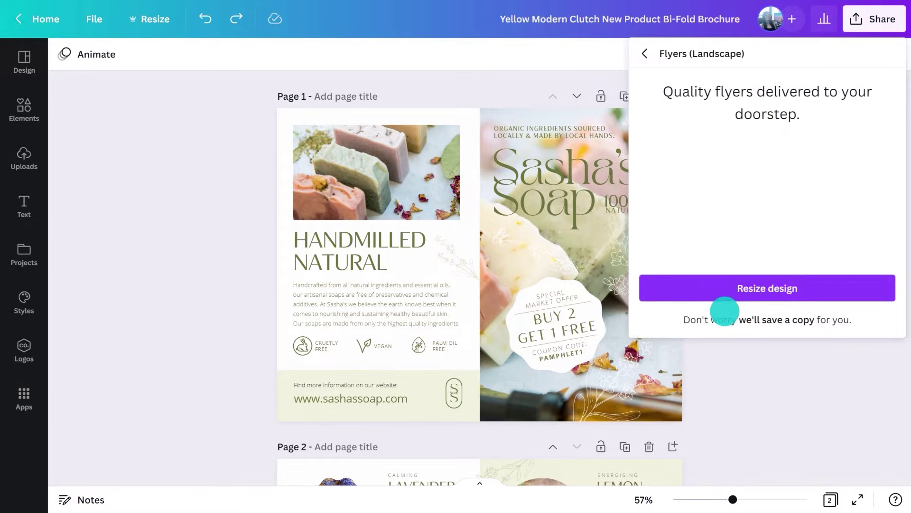
{"action": "left_click", "coordinate": [725, 313]}
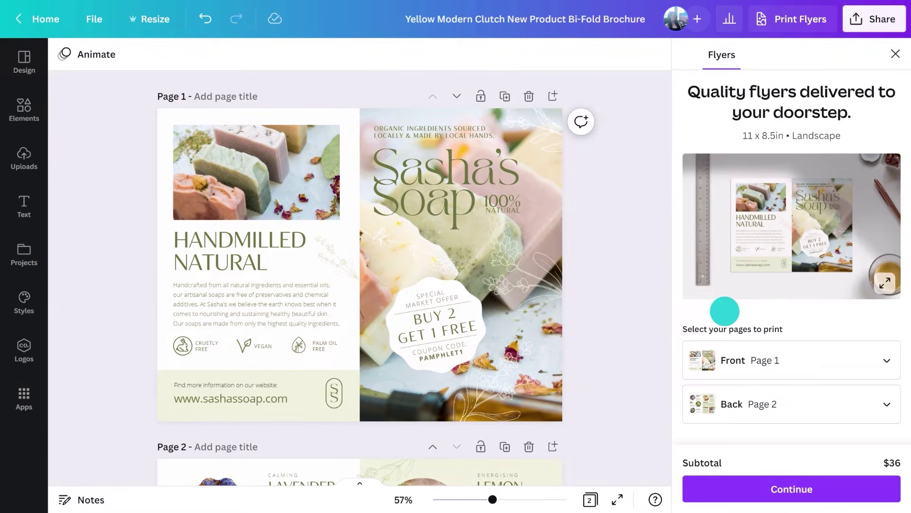
Set the flyer print order to gloss finish and 25 flyers
{"action": "scroll", "coordinate": [725, 312], "scroll_direction": "down", "scroll_amount": 5}
{"action": "left_click", "coordinate": [716, 262]}
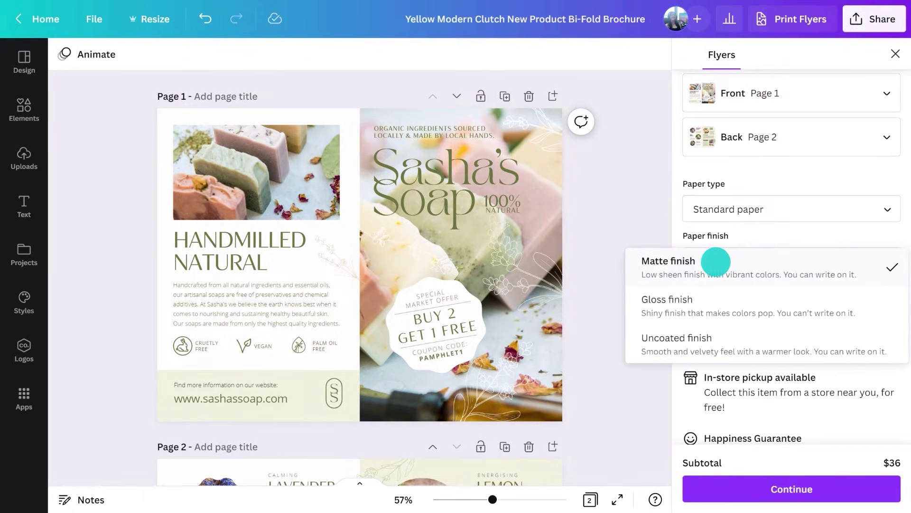
{"action": "left_click", "coordinate": [705, 308]}
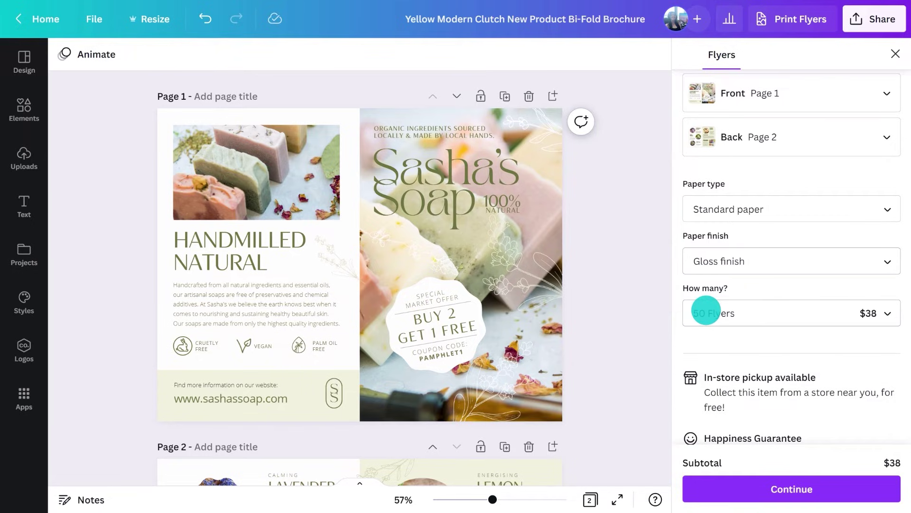
{"action": "left_click", "coordinate": [706, 311]}
{"action": "left_click", "coordinate": [730, 280]}
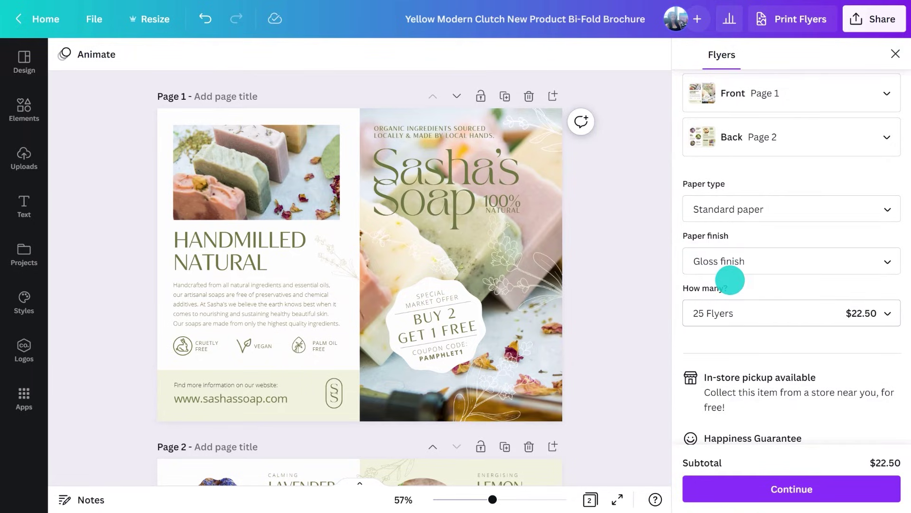
Continue the print order, turn on automatic fixing of all print issues and proceed to checkout
{"action": "left_click", "coordinate": [756, 484]}
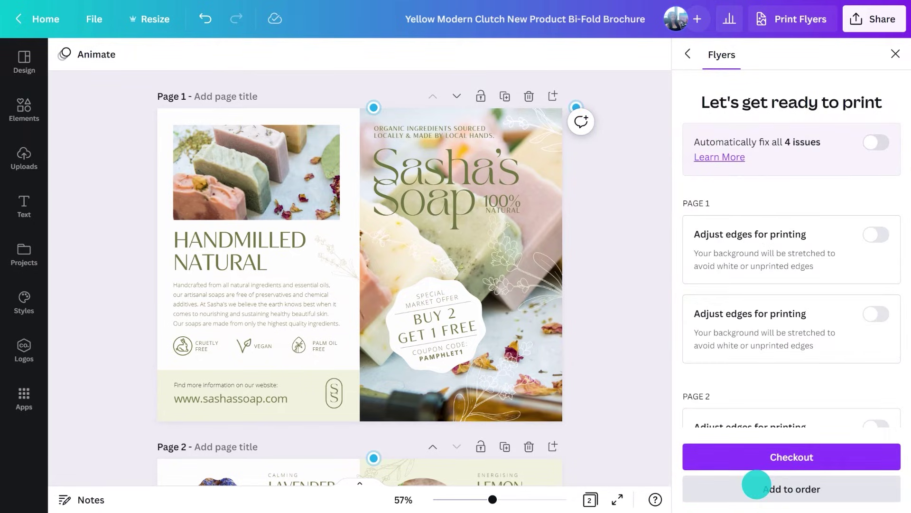
{"action": "left_click", "coordinate": [876, 143]}
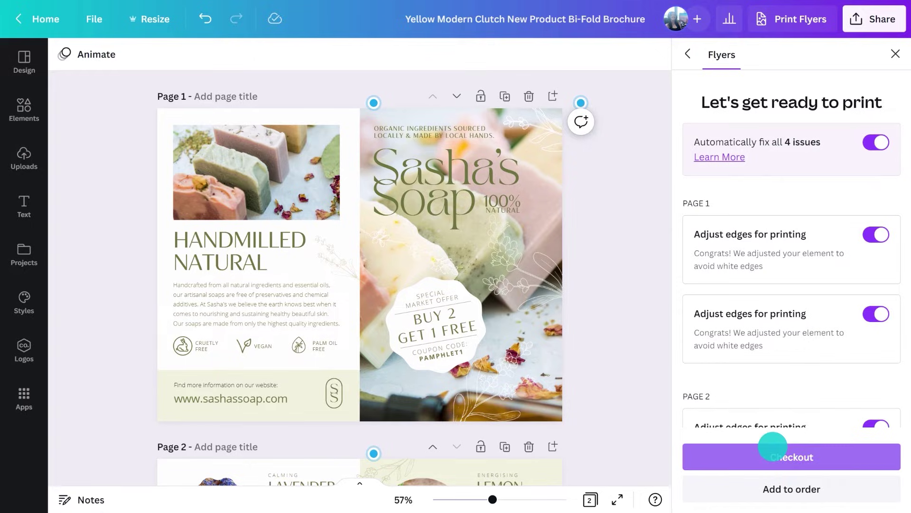
{"action": "left_click", "coordinate": [774, 448]}
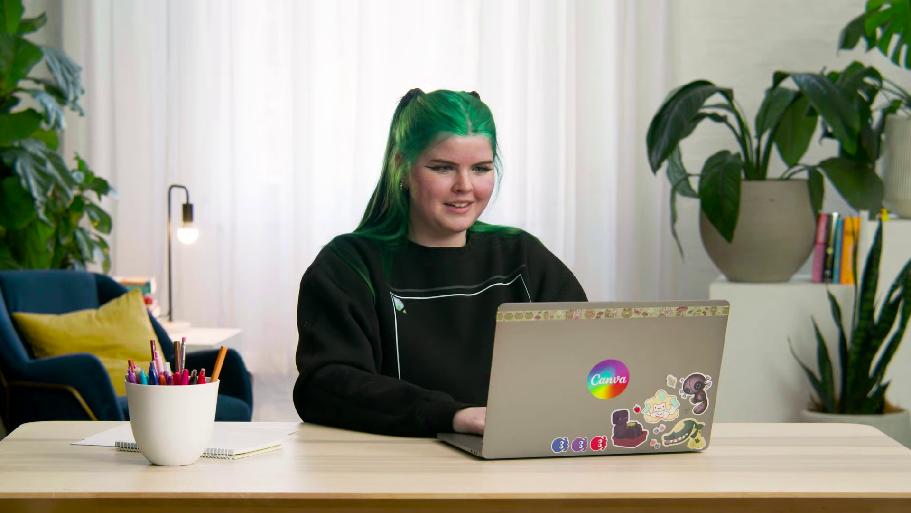